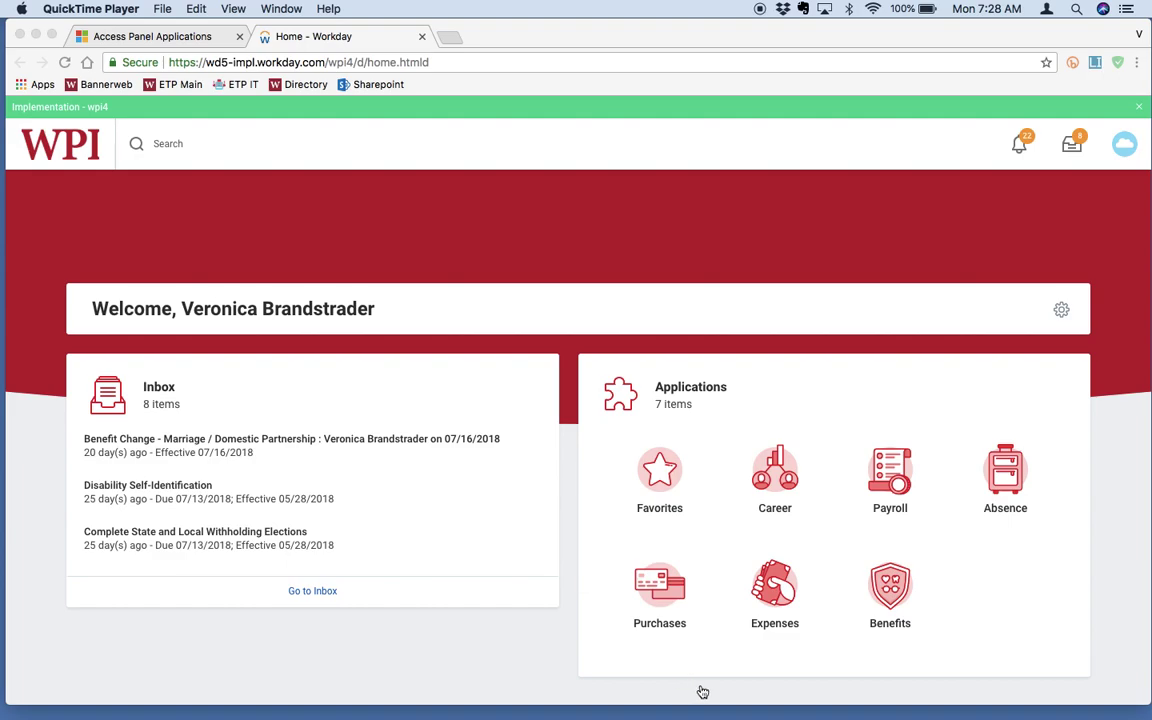
Start creating a new expense report from the Expenses application
left_click(777, 592)
left_click(777, 592)
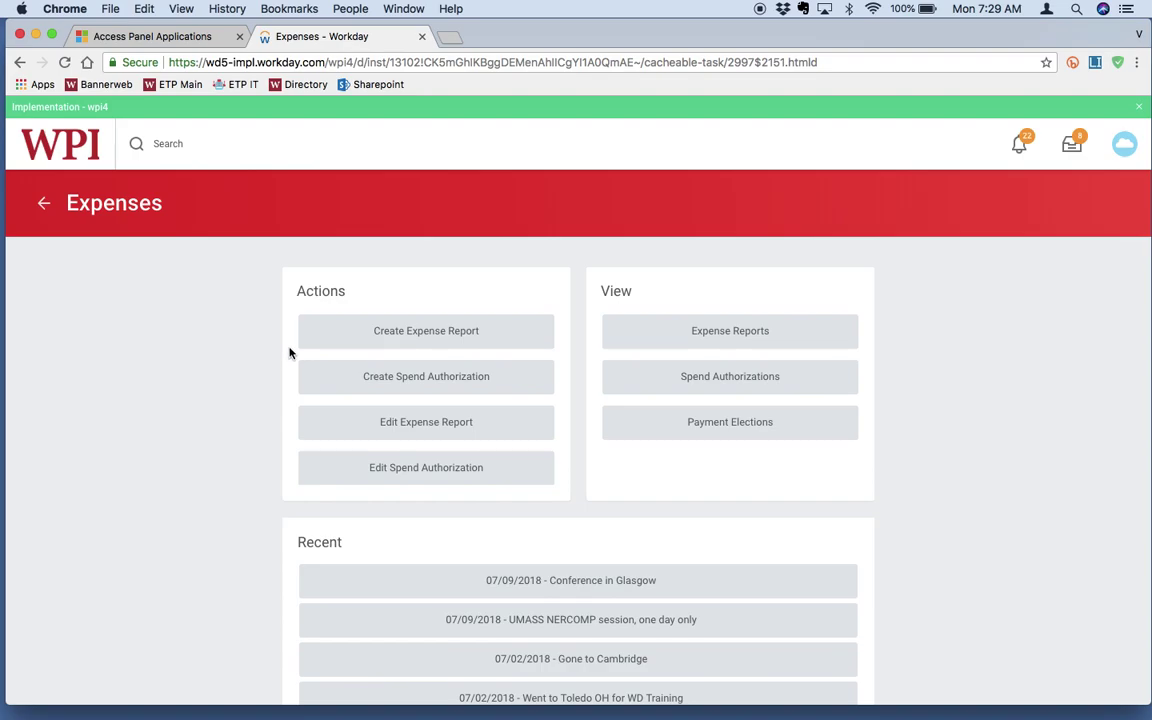
left_click(348, 331)
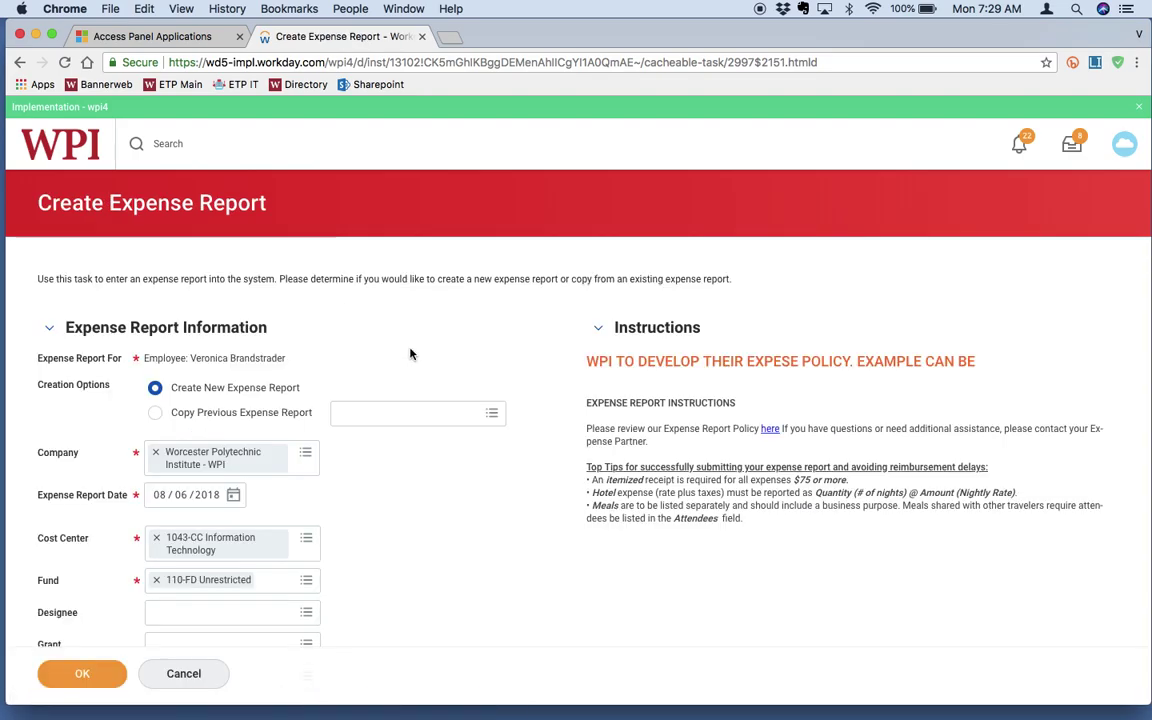
scroll(483, 355, "down", 3)
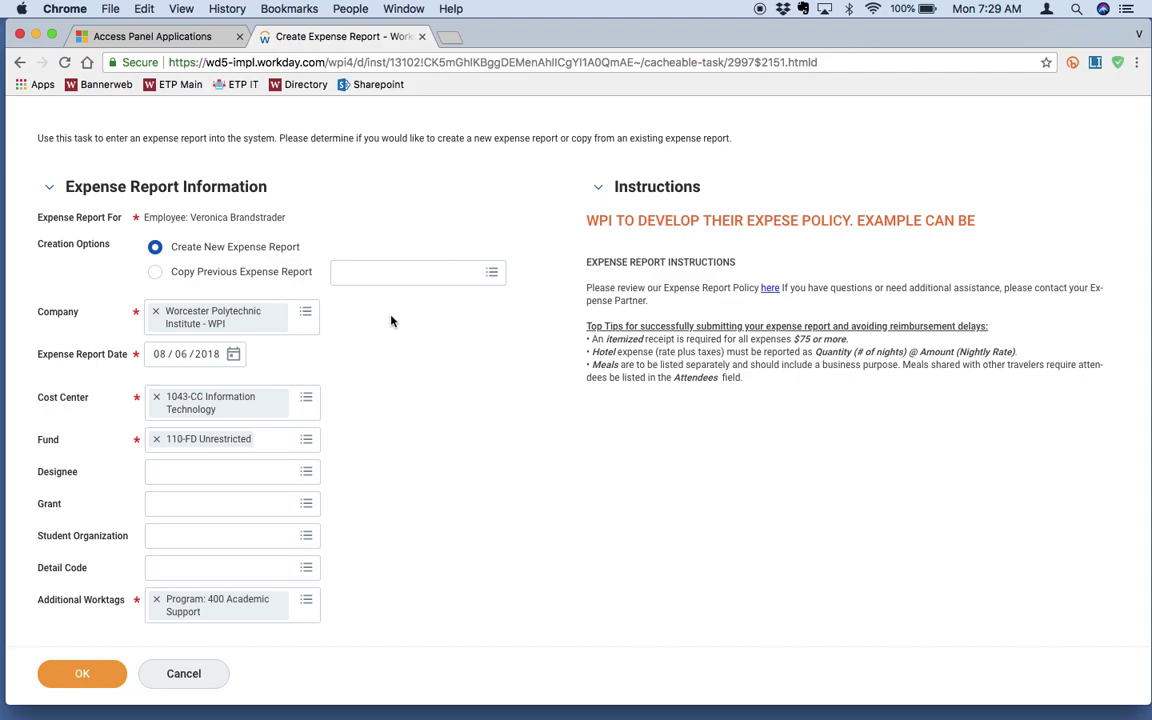
Set the expense report date to 07/09/2018 and confirm the initial report information
left_click(233, 354)
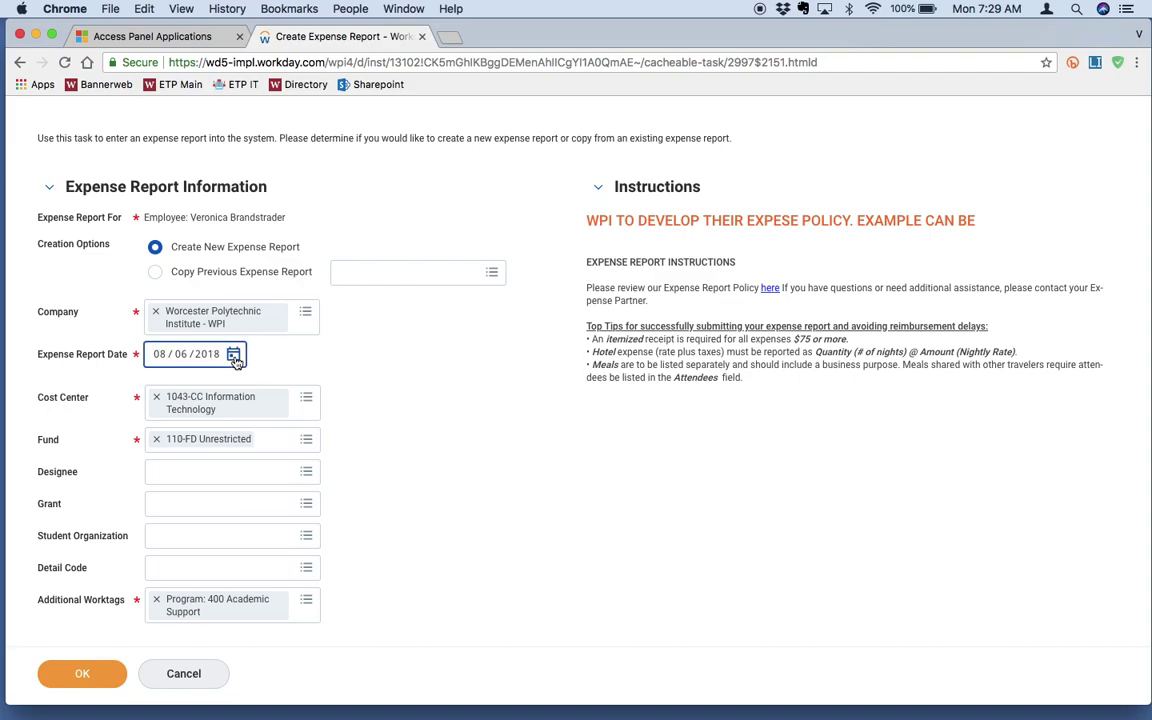
left_click(263, 349)
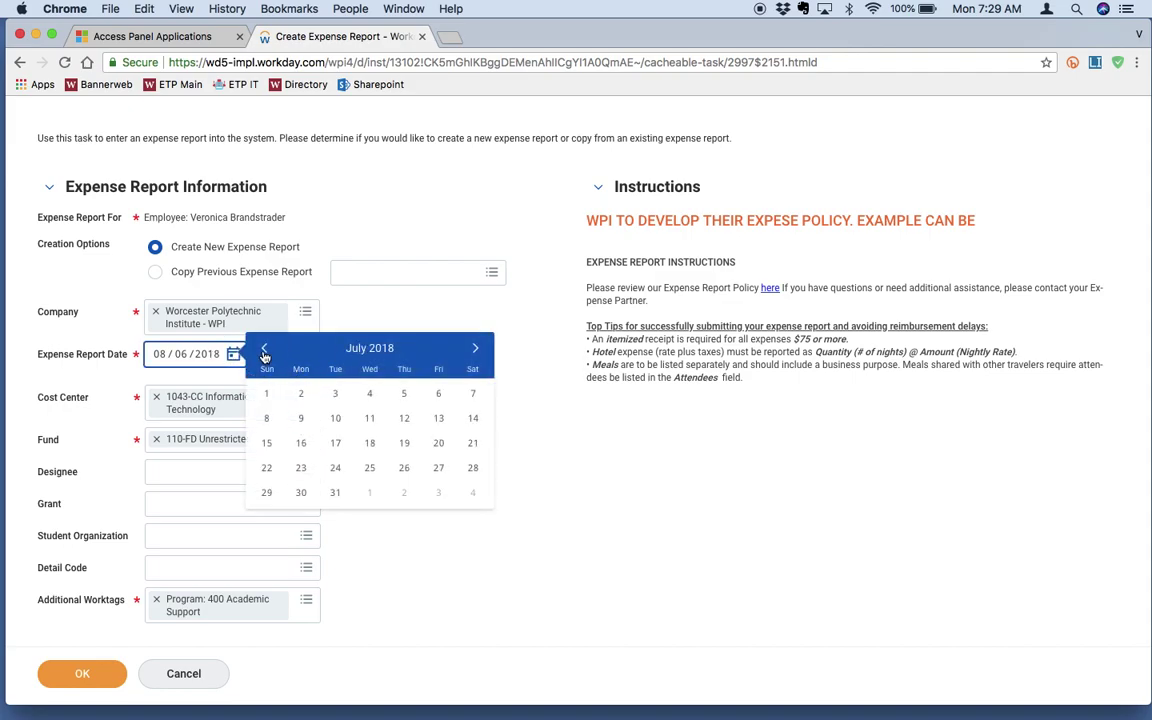
left_click(299, 417)
left_click(477, 447)
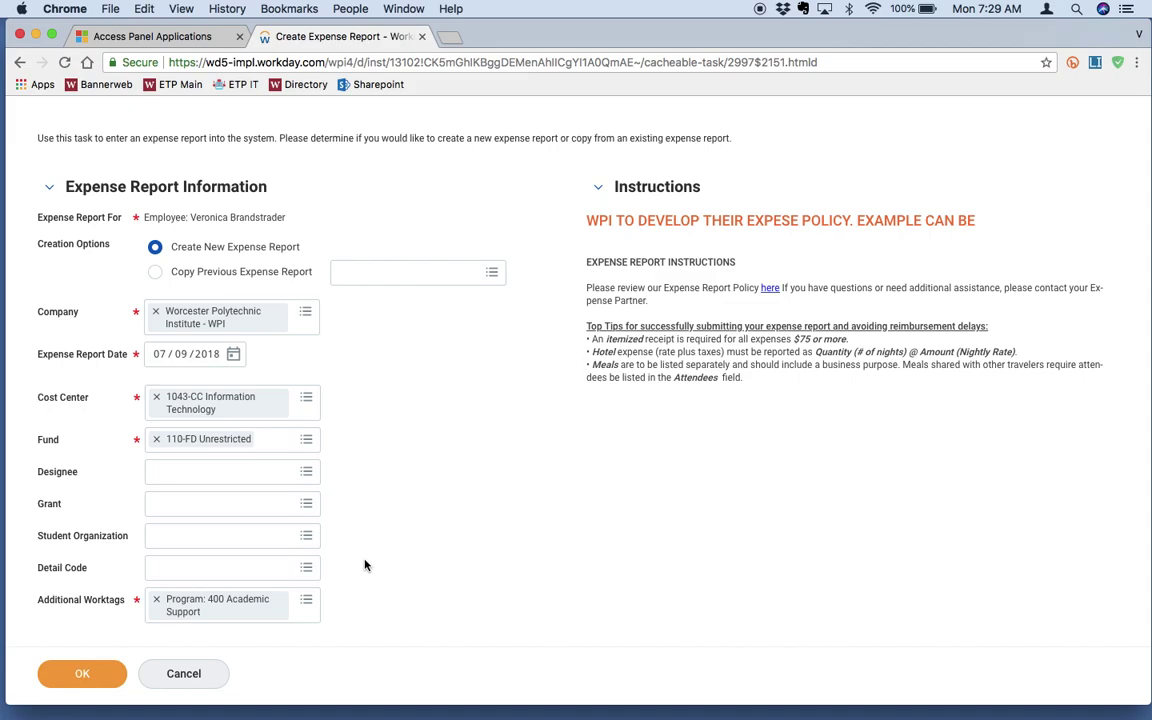
left_click(86, 675)
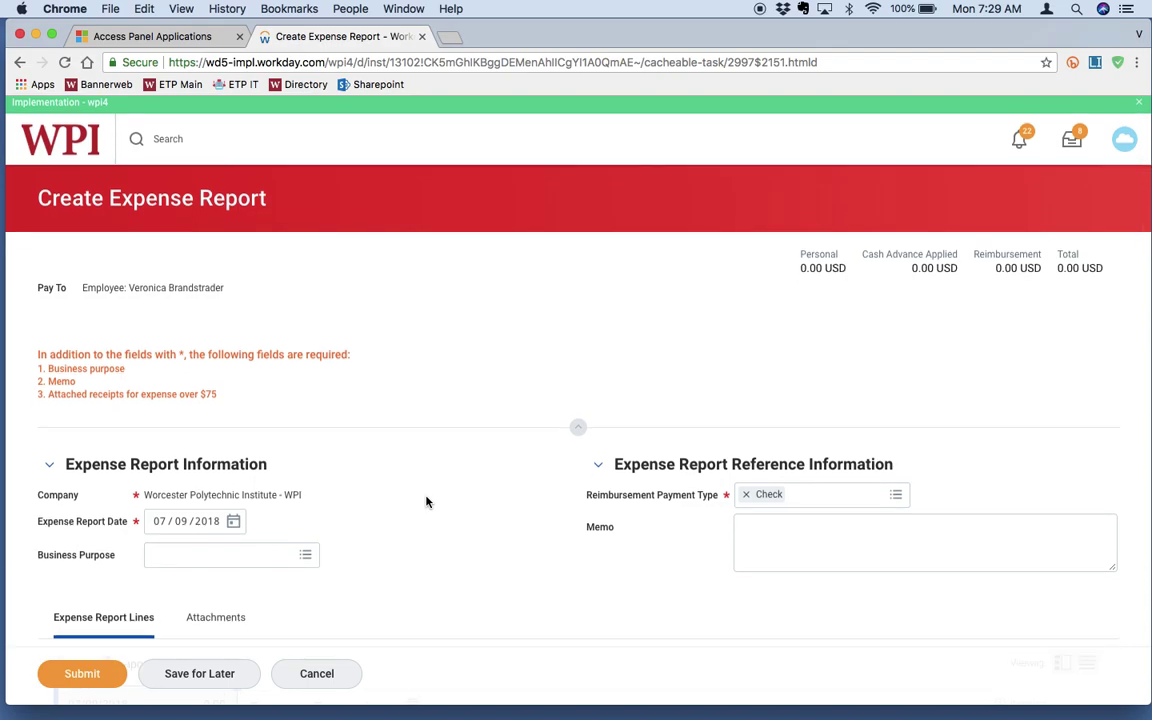
Set the report's business purpose to Conference and enter the memo "NERCOMP session at UMASS"
scroll(426, 502, "down", 2)
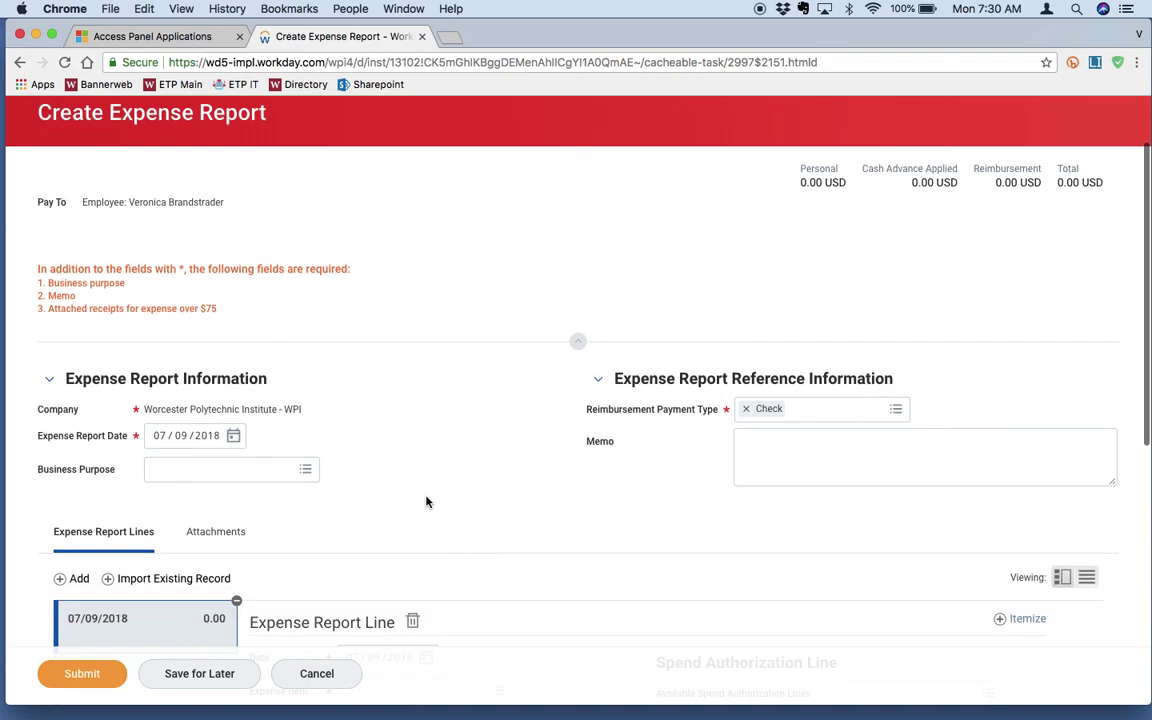
left_click(307, 470)
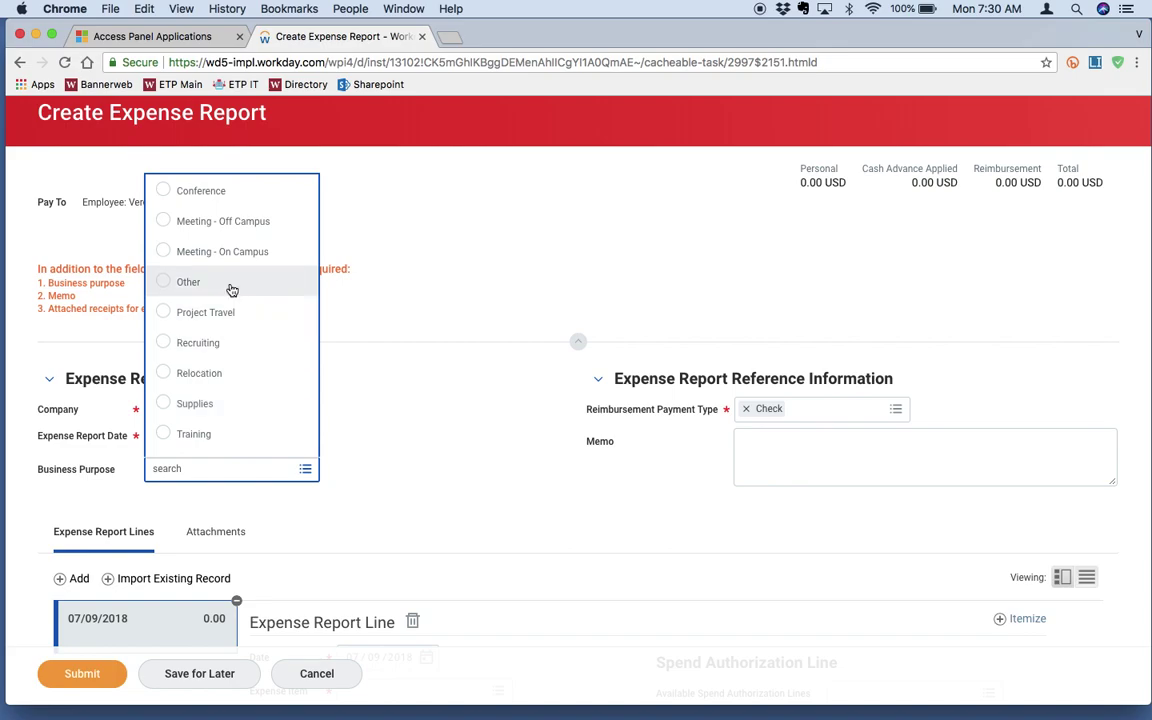
left_click(197, 199)
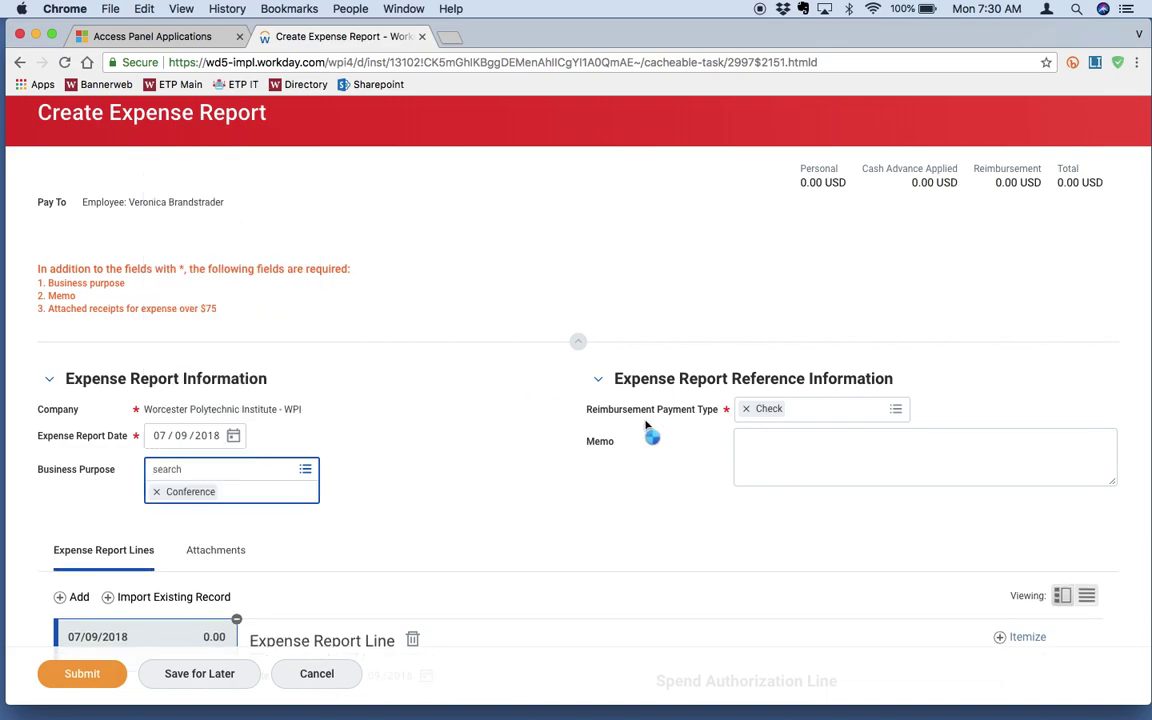
left_click(763, 449)
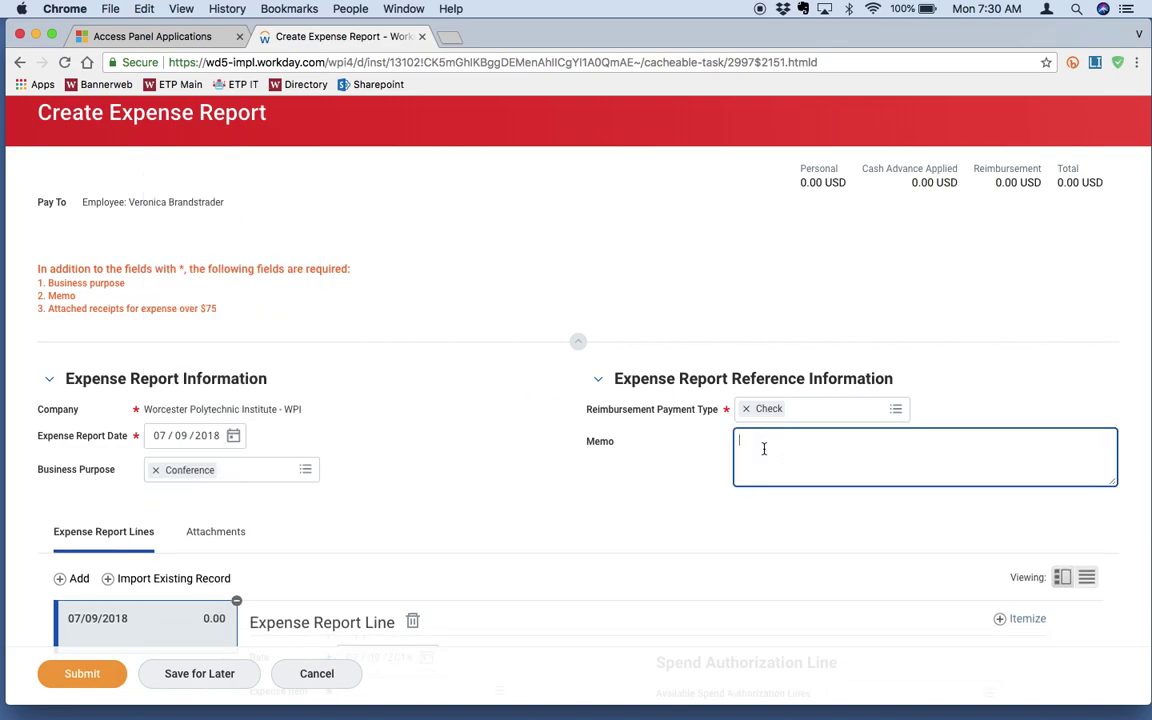
type("NERCOMP session at UMASS")
left_click(489, 486)
Set the first expense line's item to Mileage with a quantity of 100
scroll(489, 486, "down", 5)
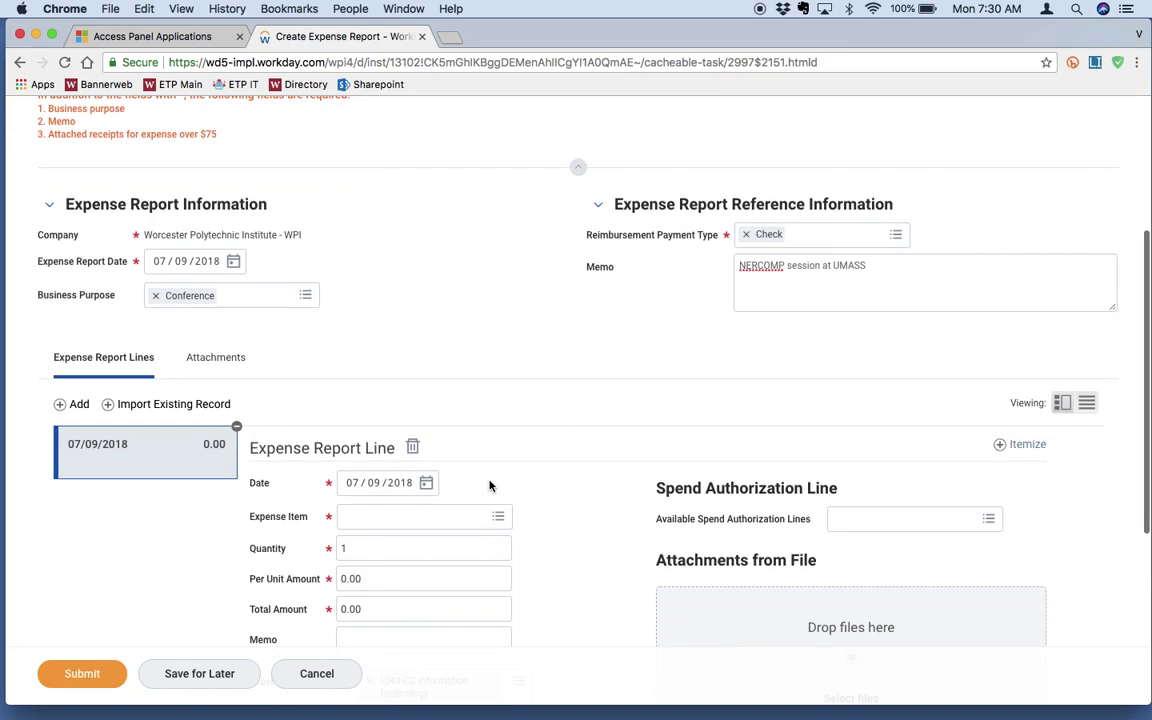
scroll(567, 486, "down", 2)
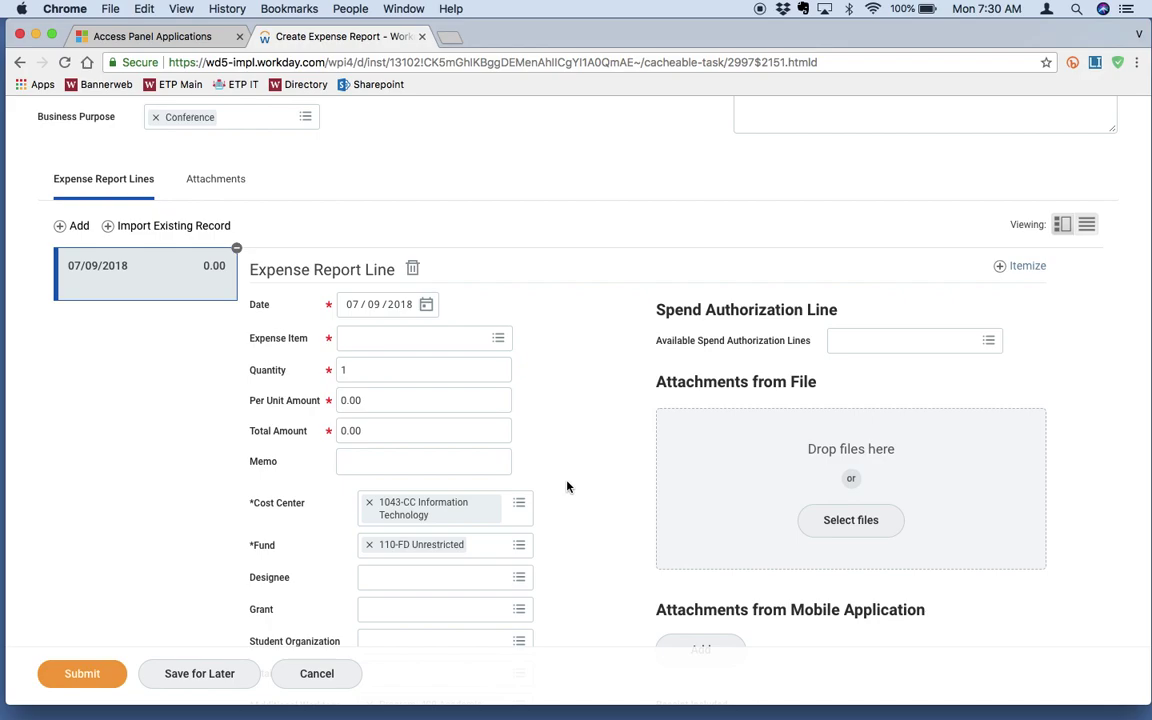
left_click(467, 341)
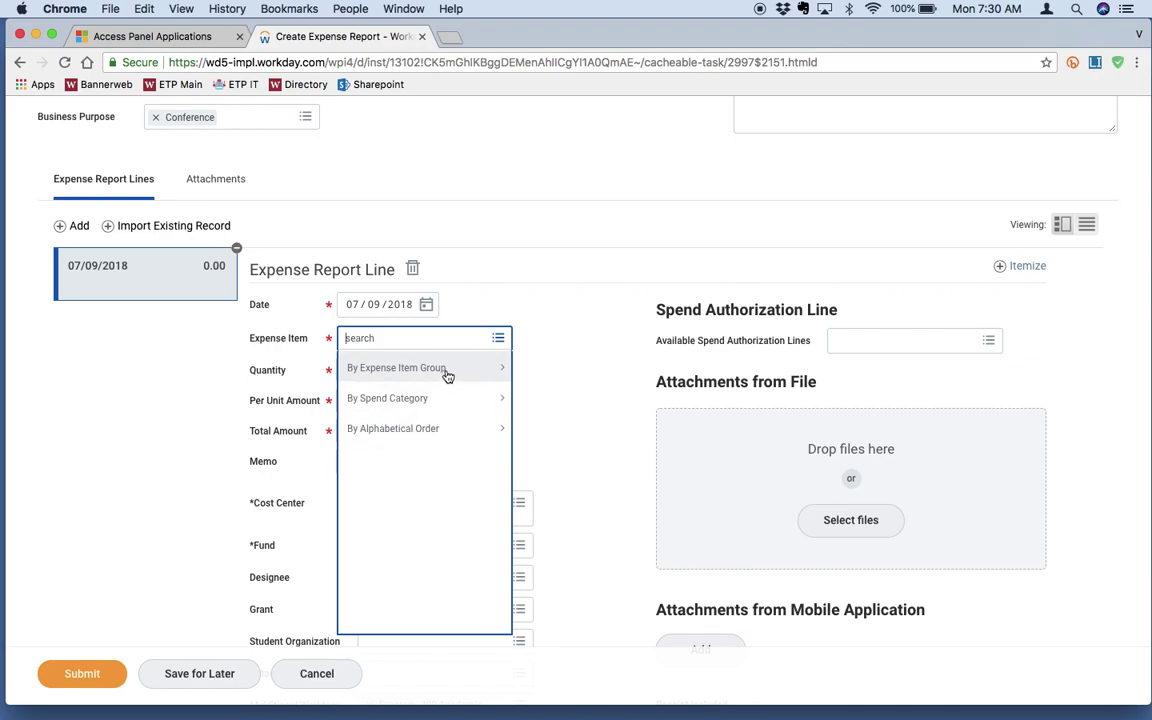
type("mileage")
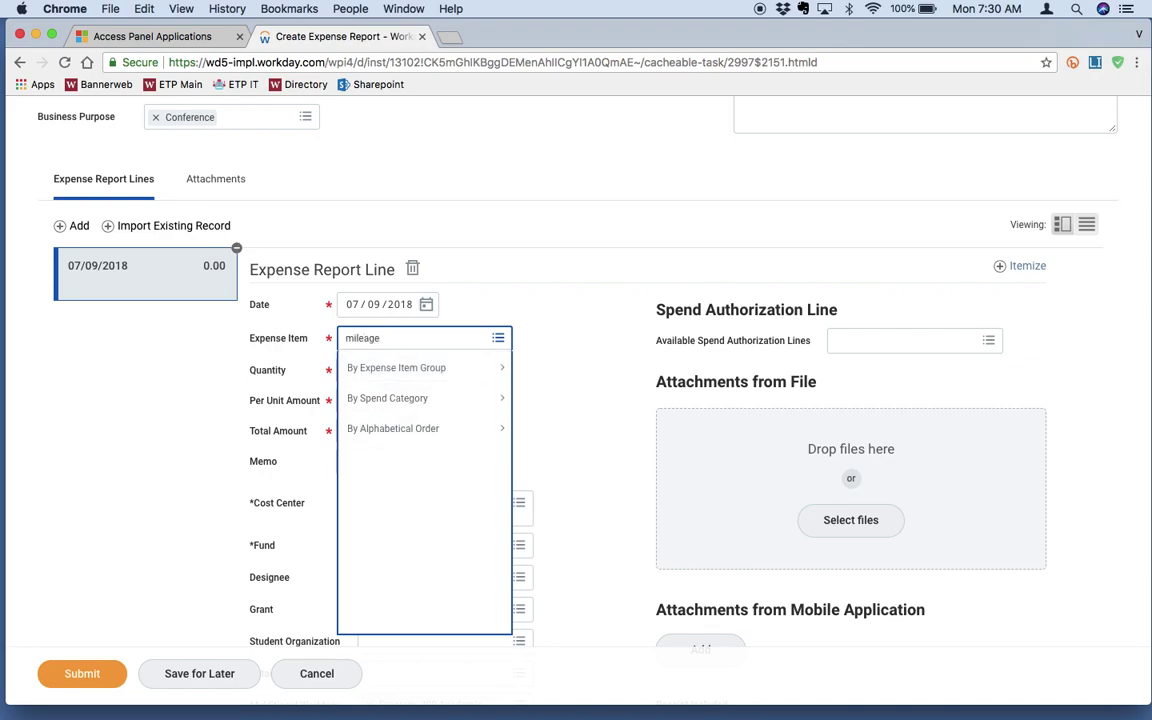
key("Return")
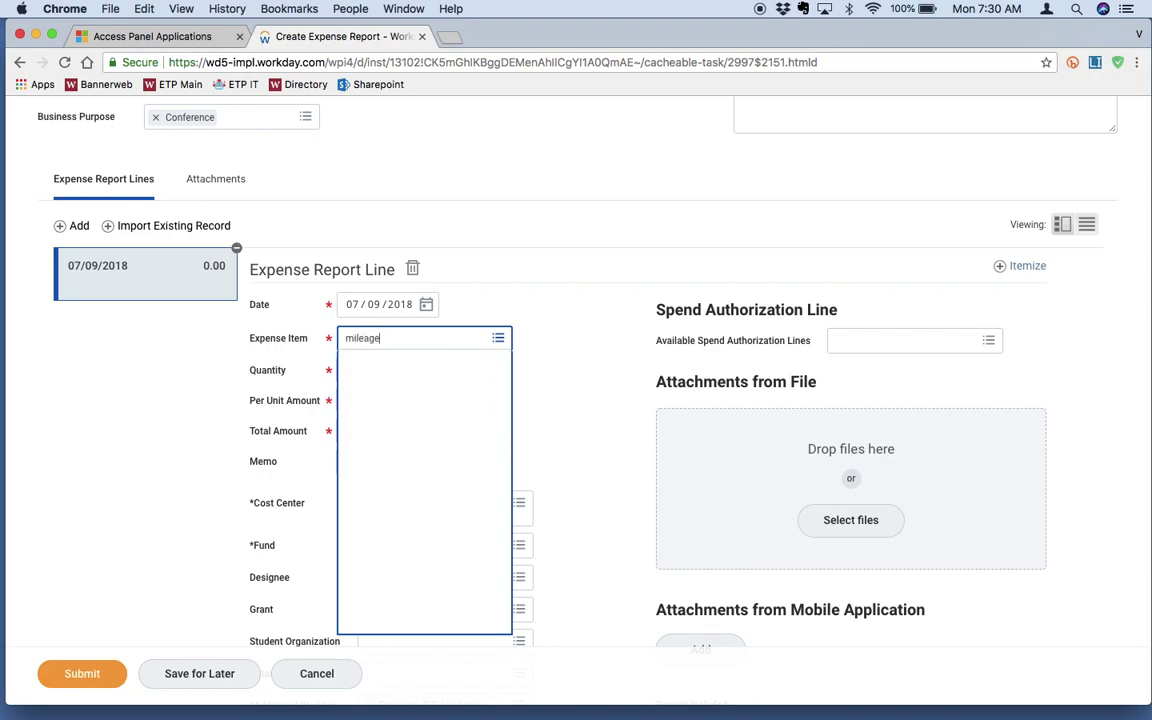
left_click(565, 368)
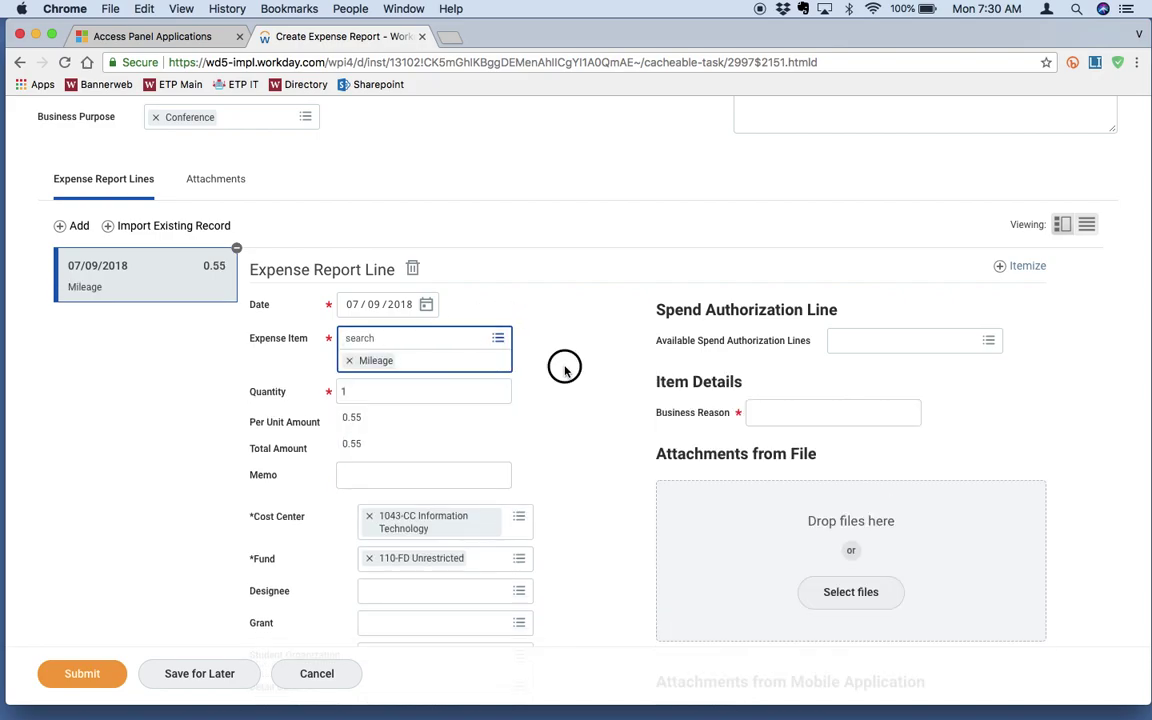
double_click(338, 370)
type("100")
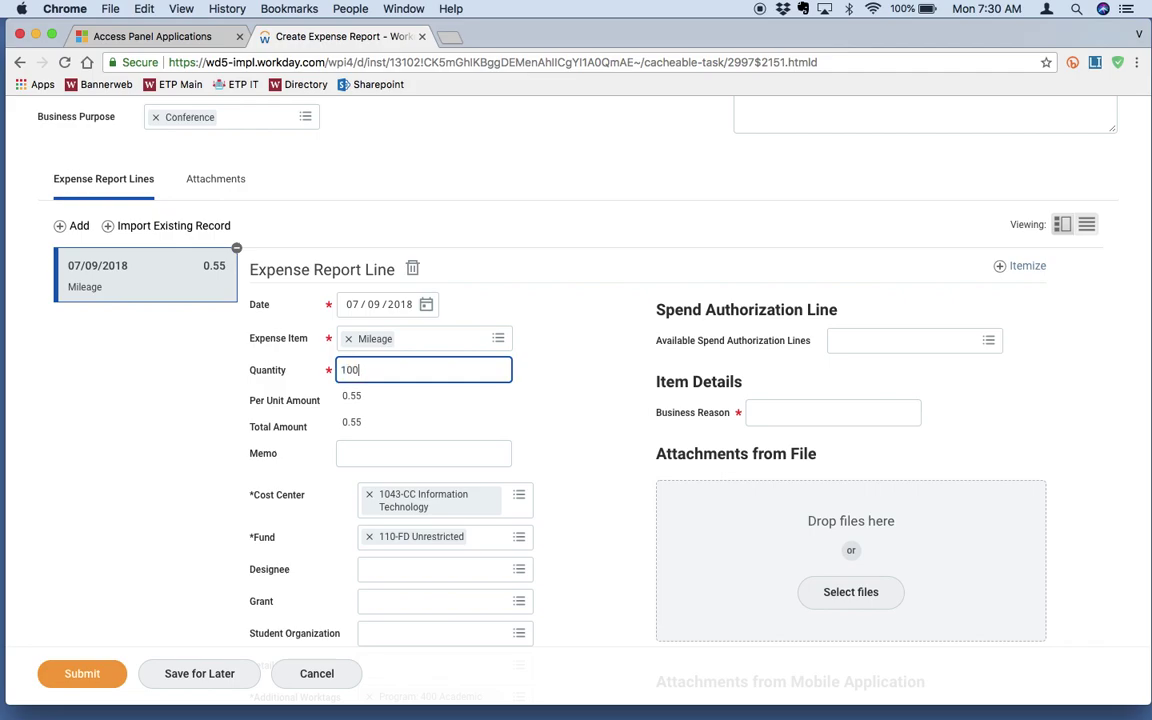
left_click(612, 440)
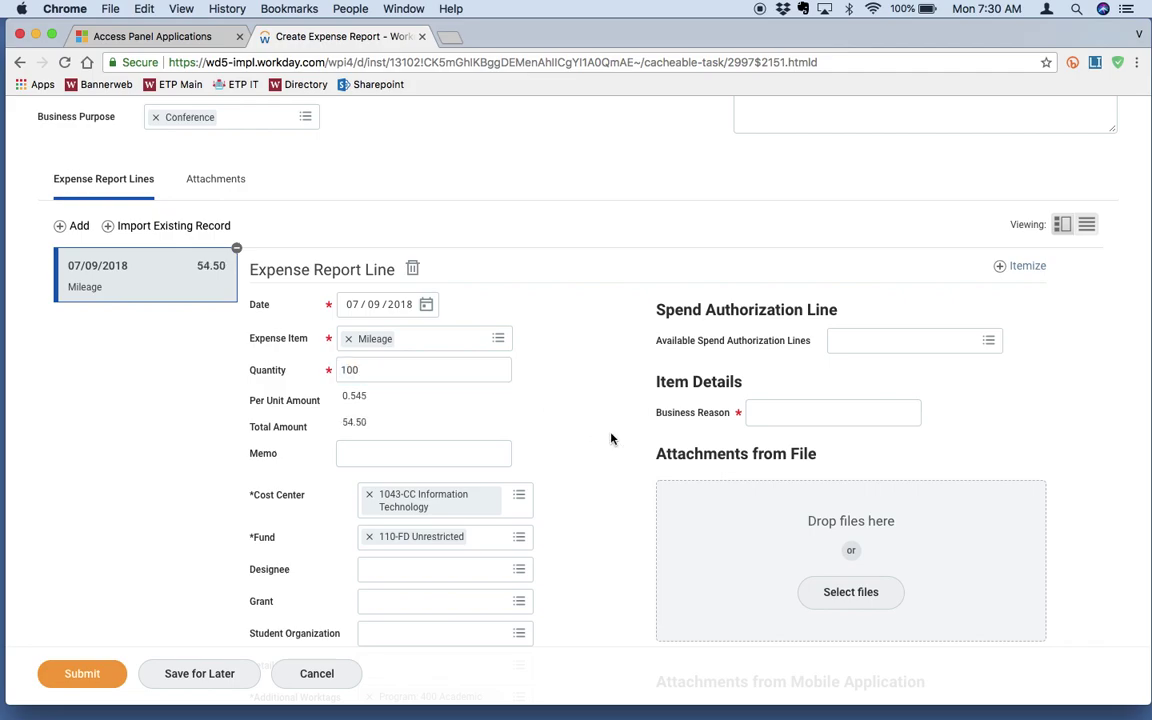
Enter "went to conference" as the mileage line's business reason and "Worcester to Amherst" as its memo
scroll(612, 440, "down", 3)
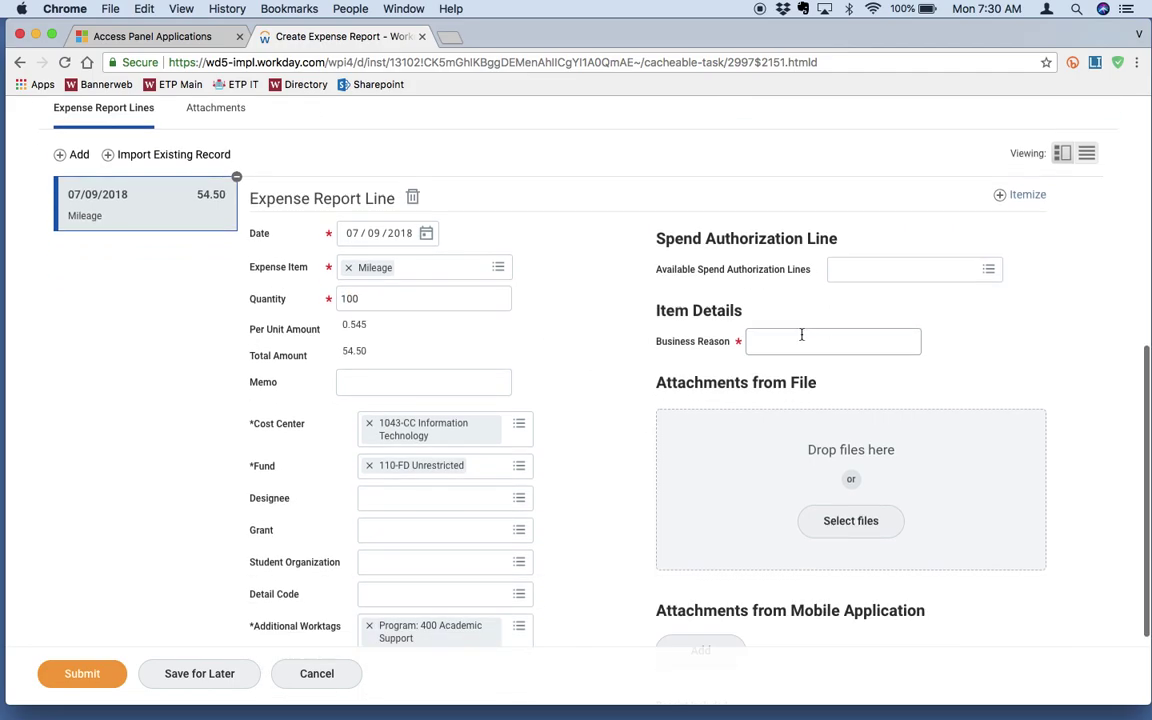
left_click(778, 338)
type("went to conference")
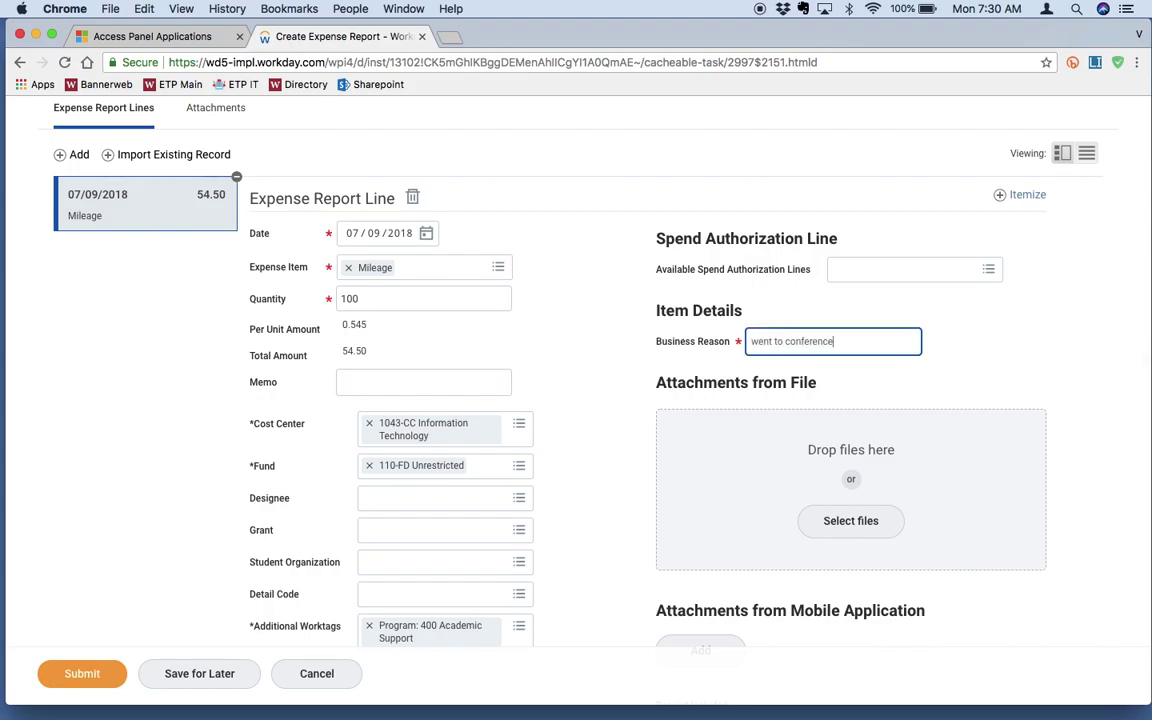
left_click(370, 381)
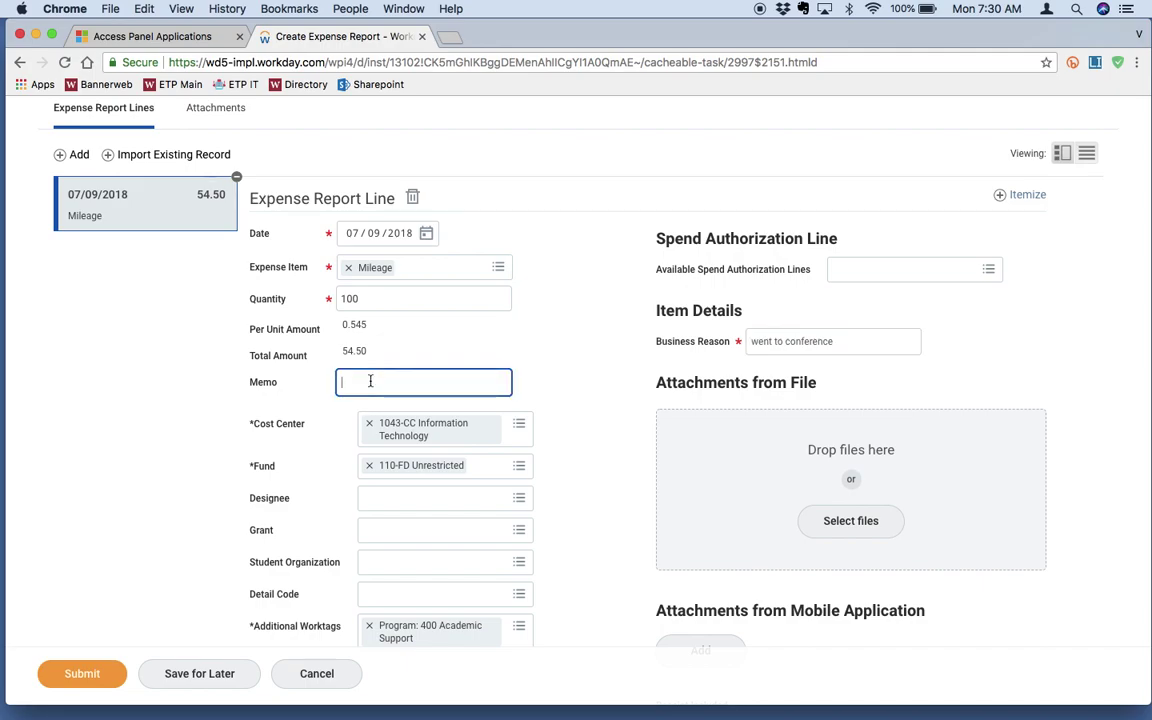
type("Worcester to Amherst")
left_click(588, 449)
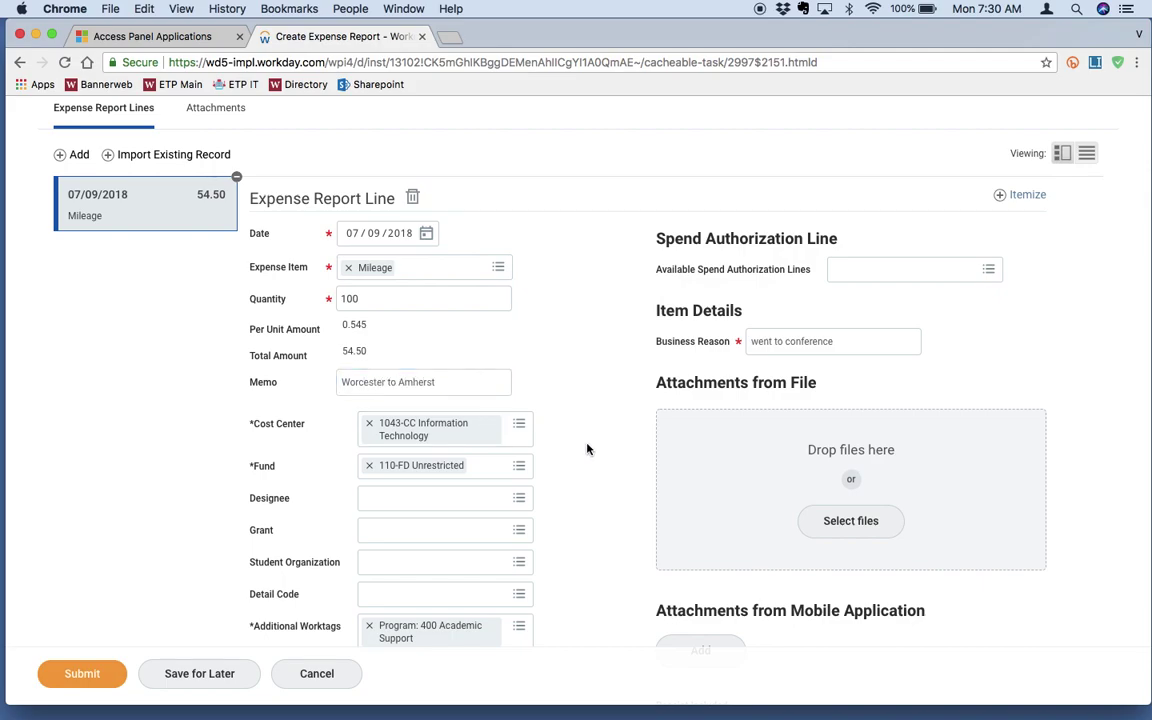
Attach the map image file from the Desktop to the mileage line
scroll(588, 449, "down", 2)
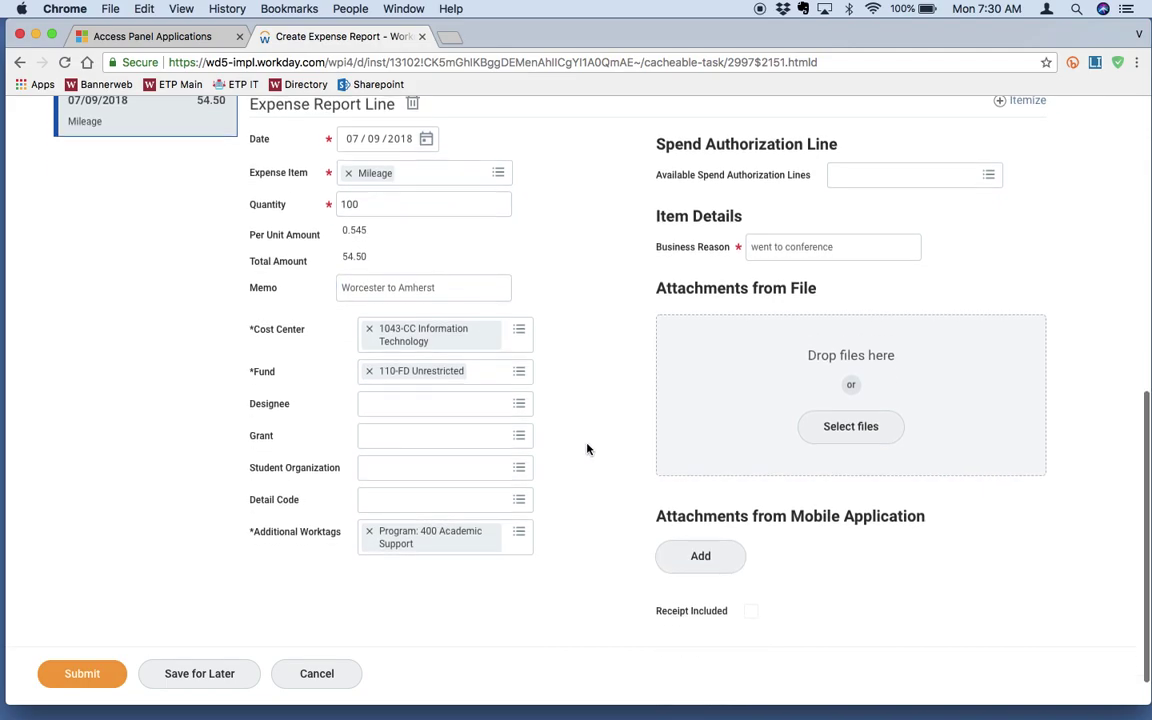
left_click(846, 427)
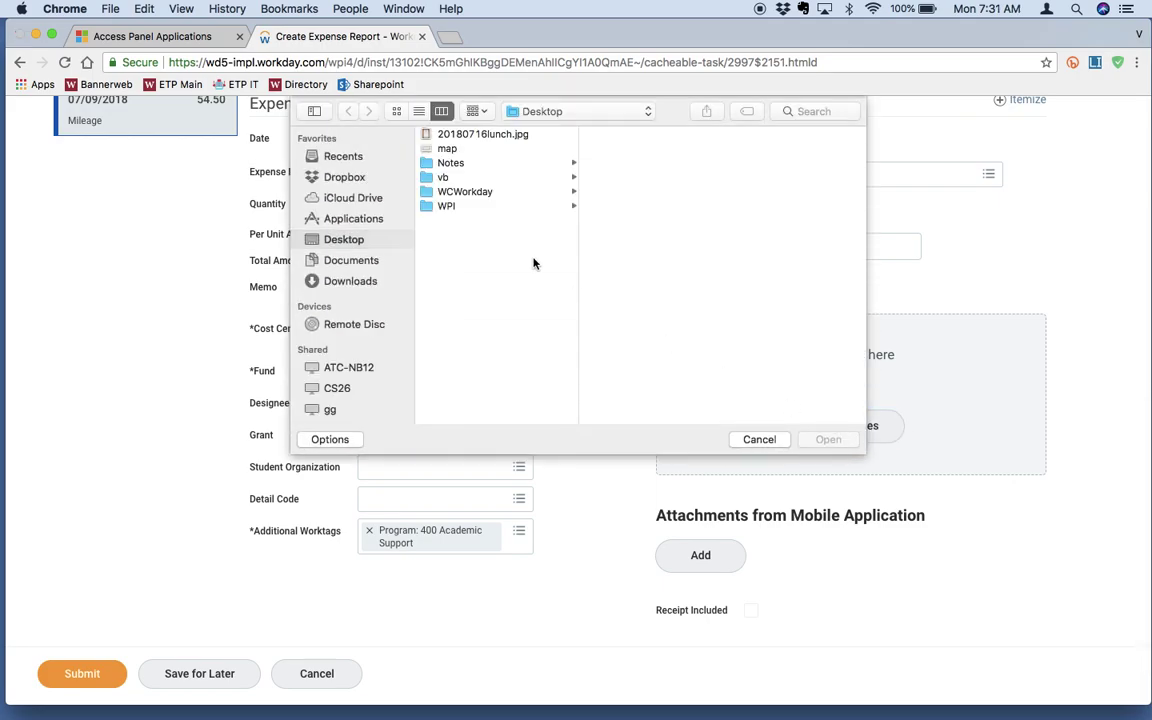
double_click(447, 149)
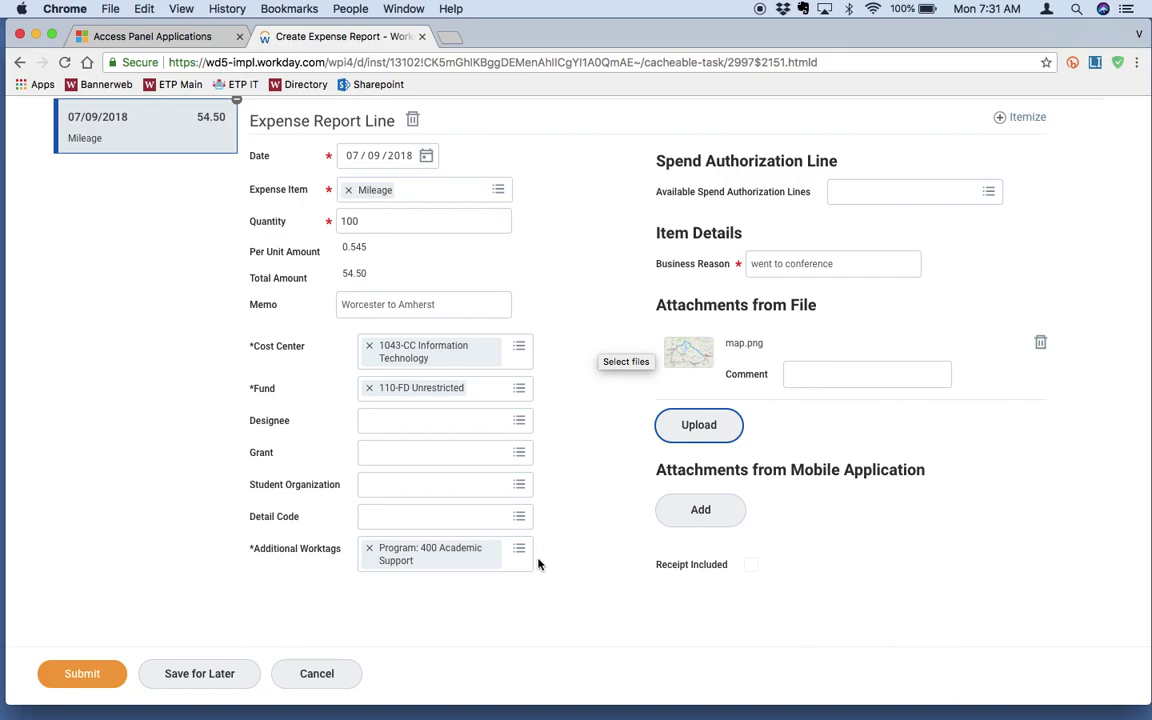
Clear the mileage line's cost center, fund and additional worktags, and view the available worktag categories
left_click(369, 346)
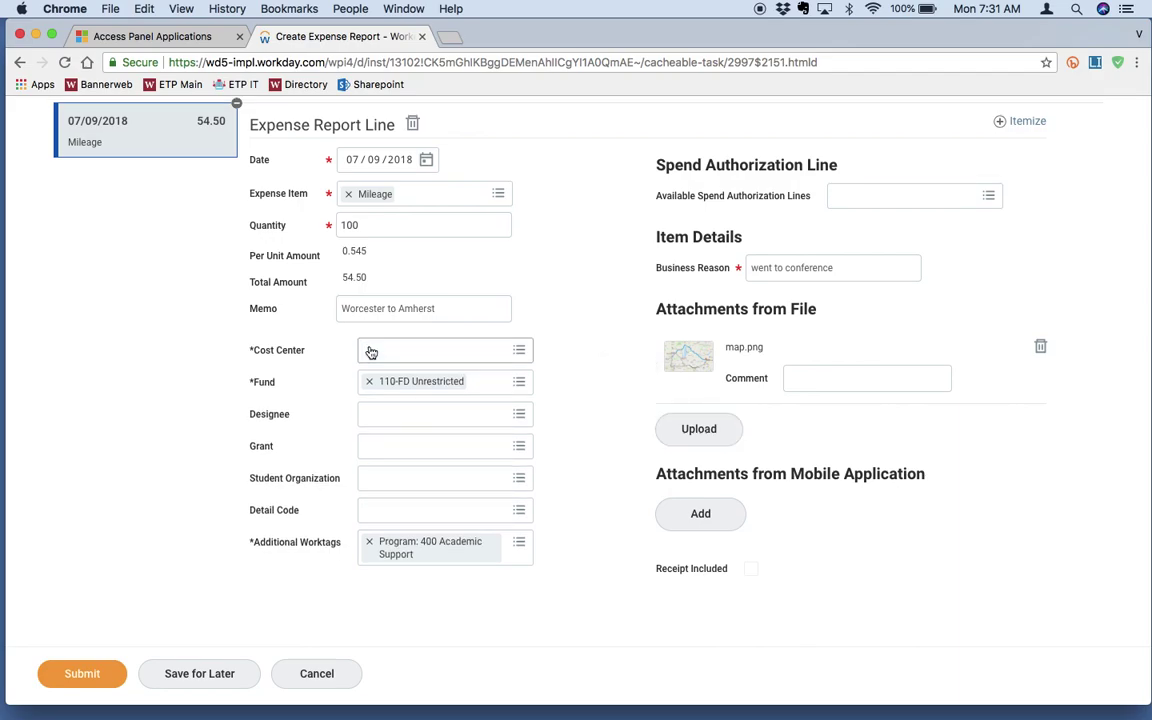
left_click(371, 384)
left_click(368, 542)
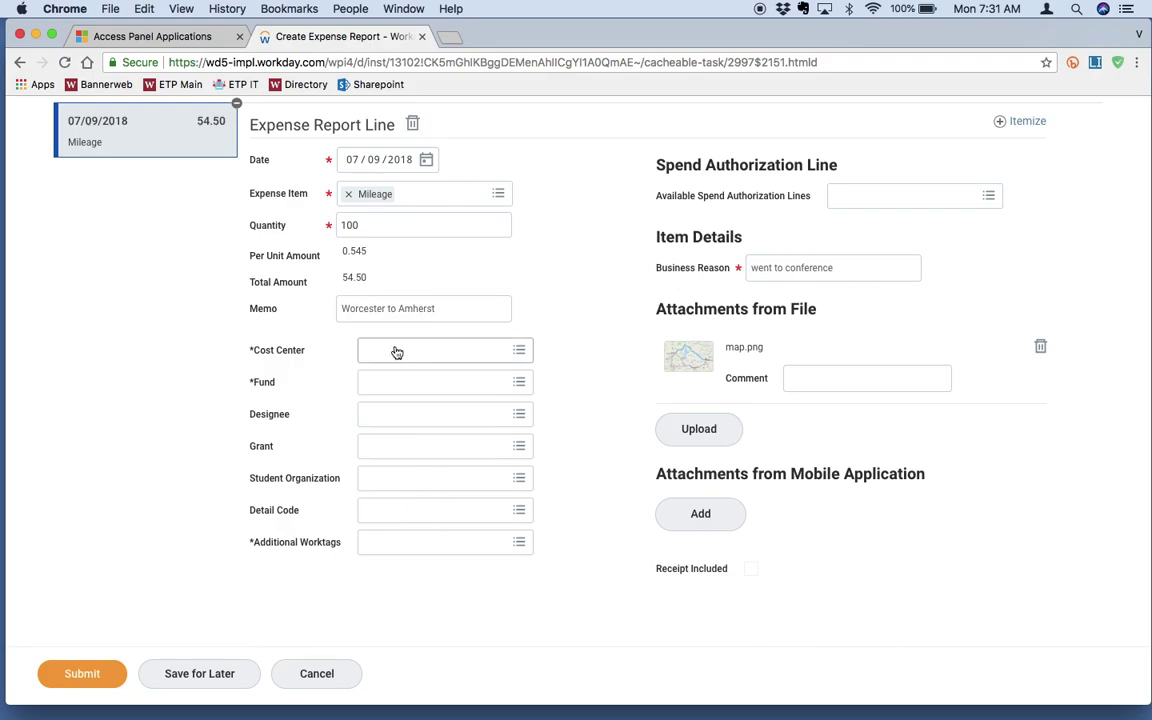
left_click(416, 540)
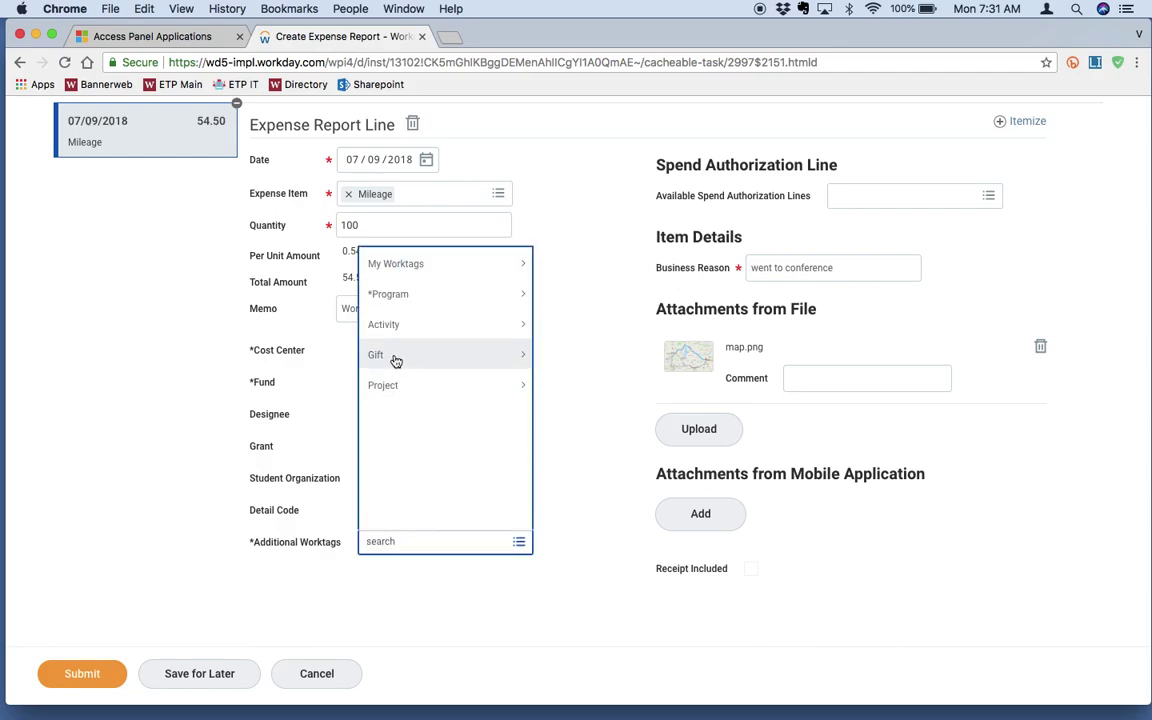
left_click(563, 365)
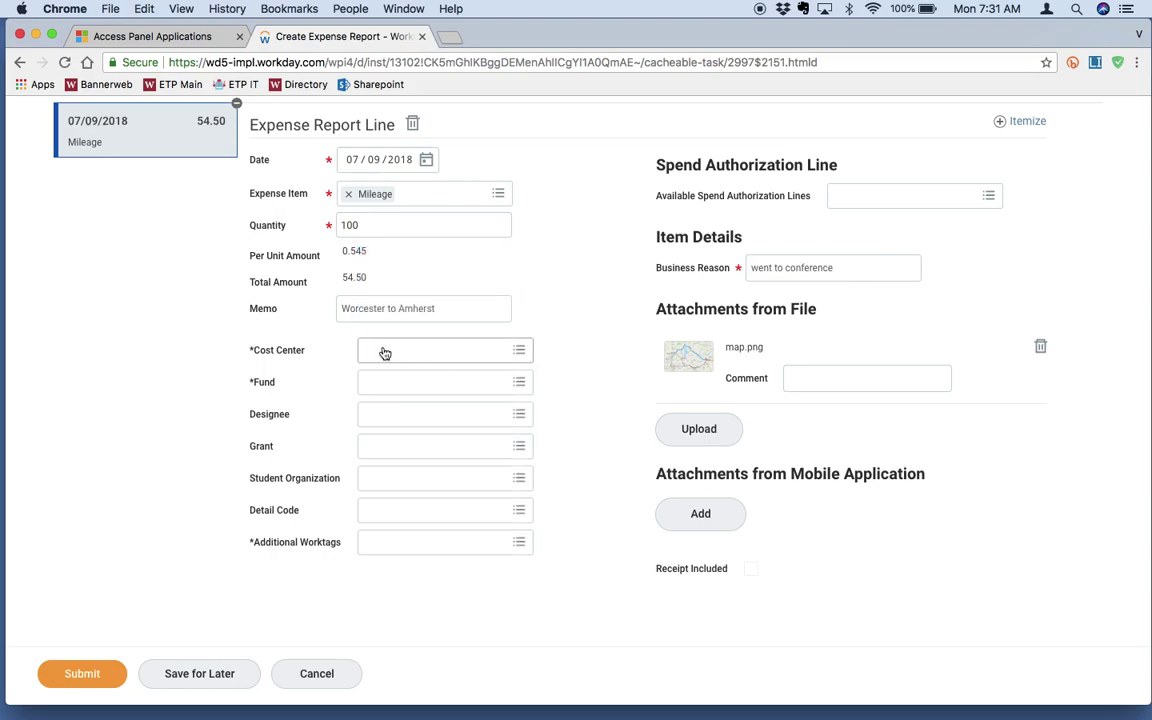
Search the cost centers for "physics" and assign 1030-CC Physics to the mileage line
left_click(389, 350)
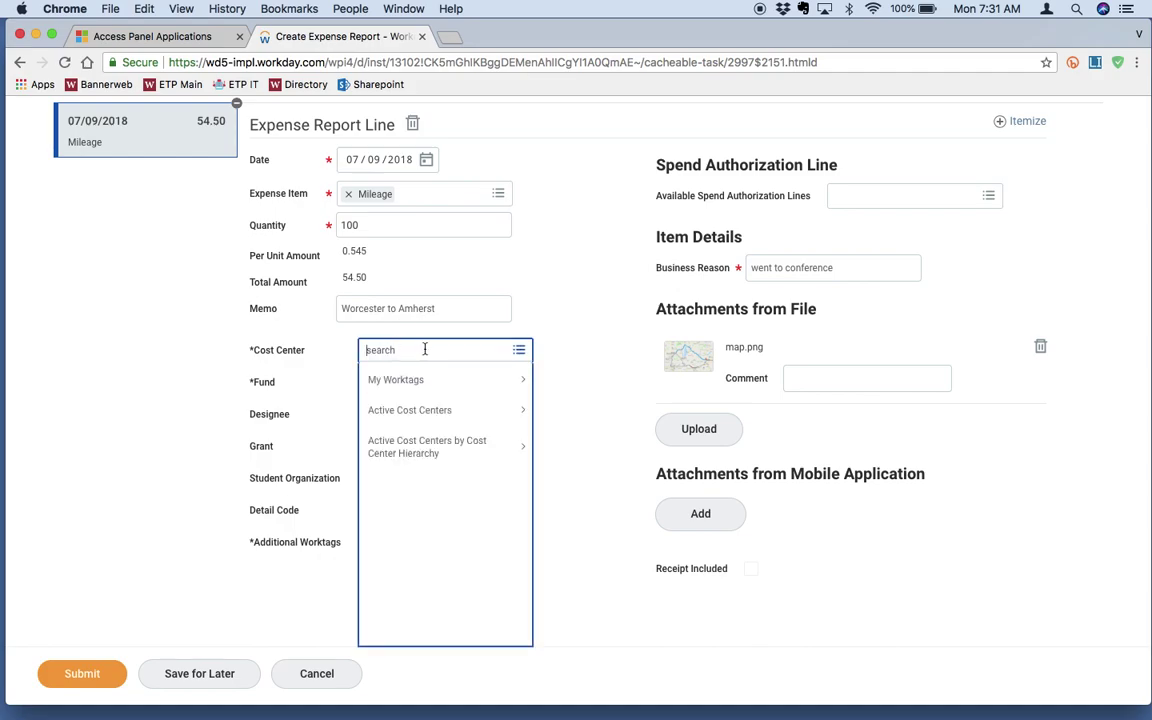
type("physics")
key("Return")
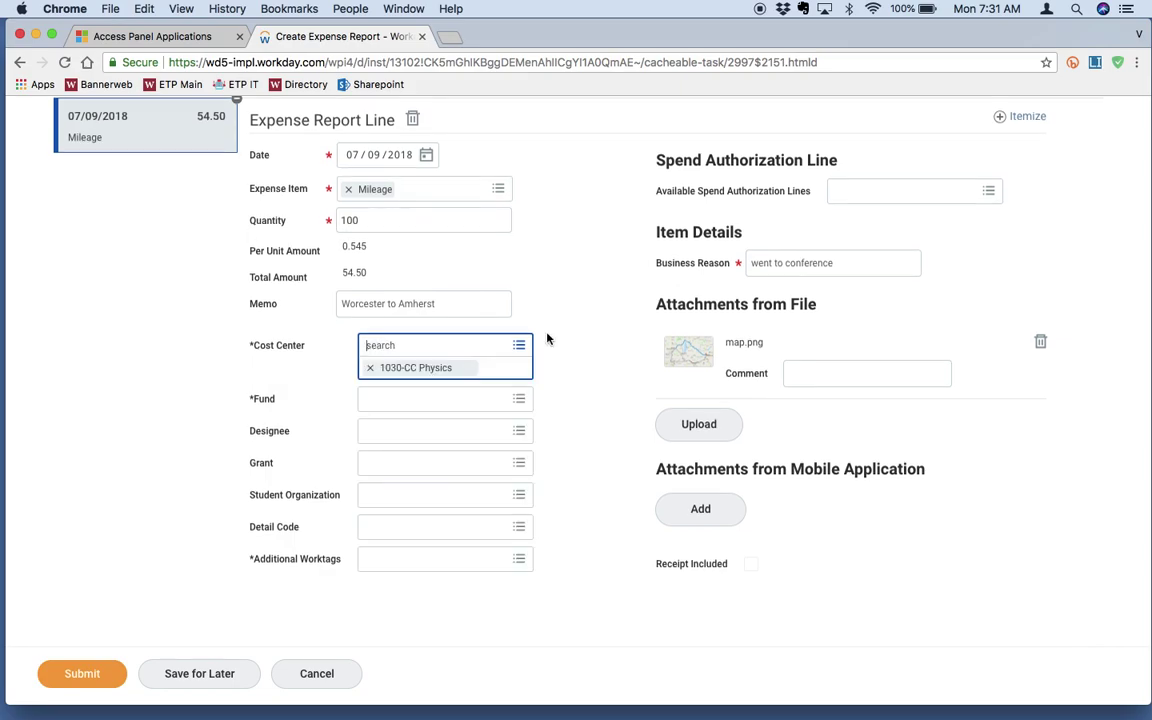
left_click(589, 365)
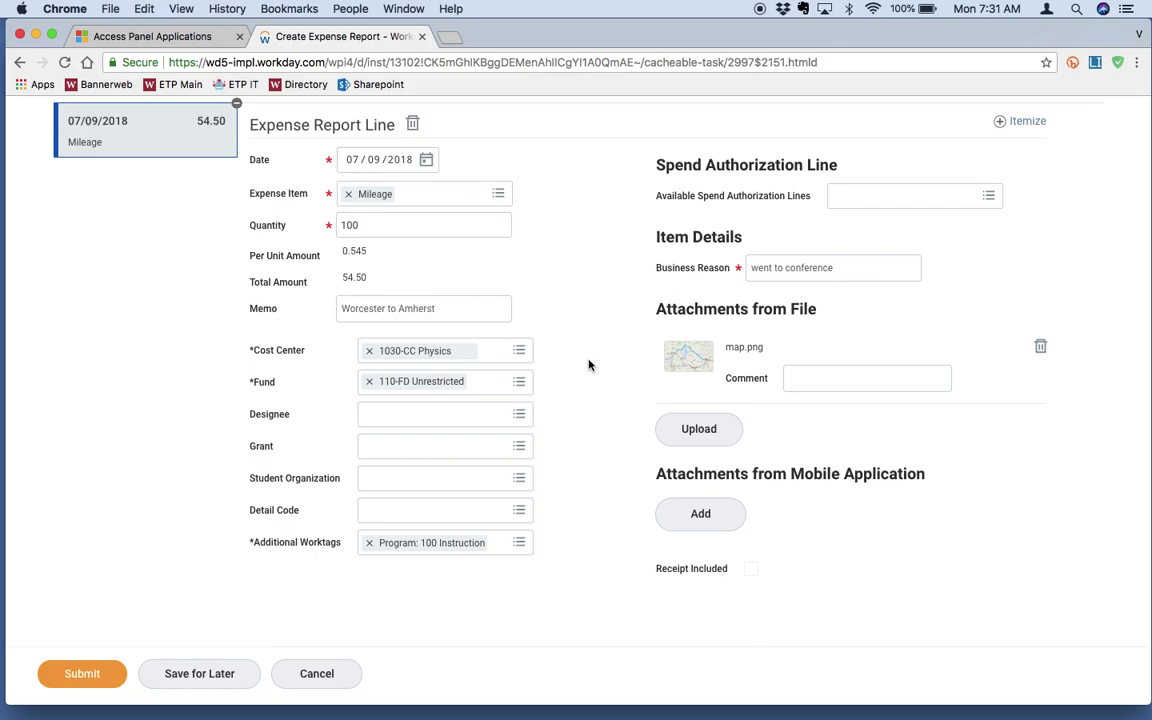
Add a second expense line to the report
scroll(589, 365, "up", 1)
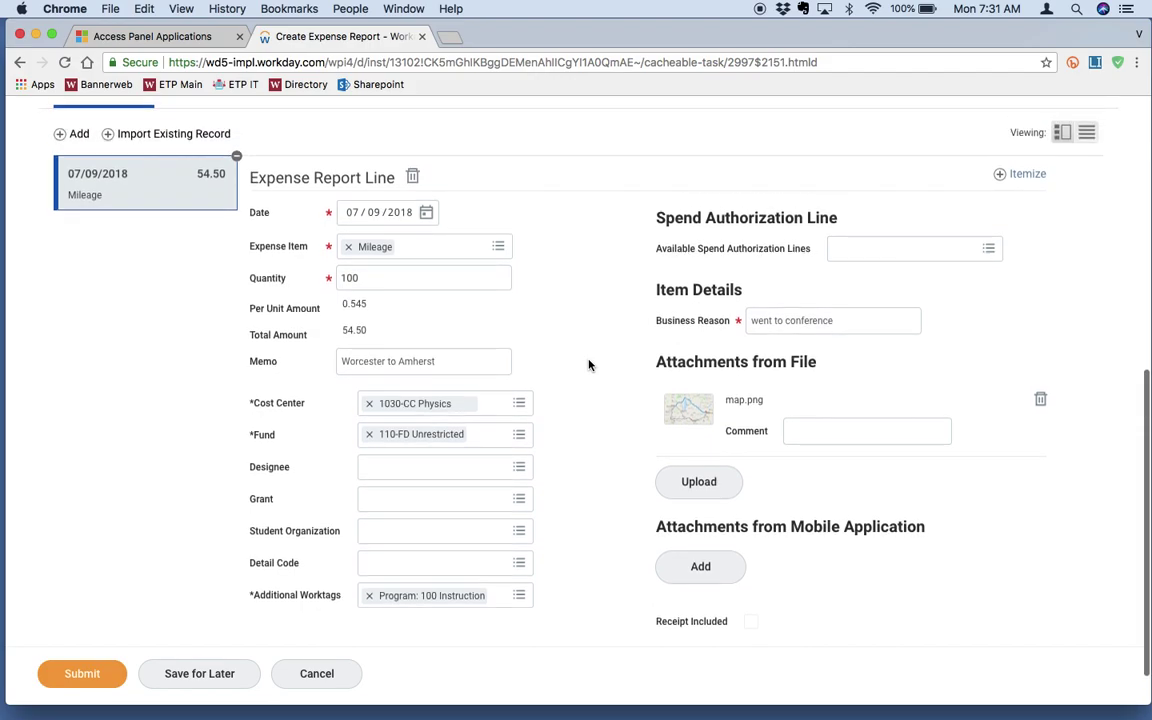
left_click(78, 135)
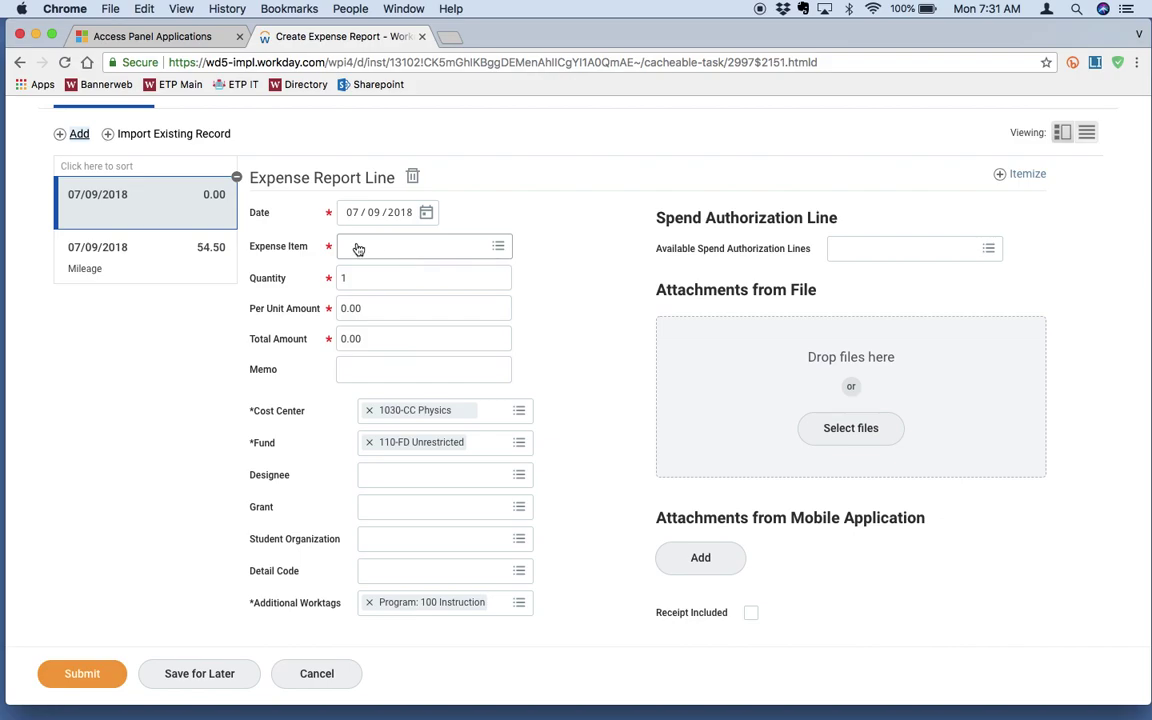
Set the new expense line's item to Business Meal with a total amount of 32.45
left_click(395, 246)
type("meal")
key("Return")
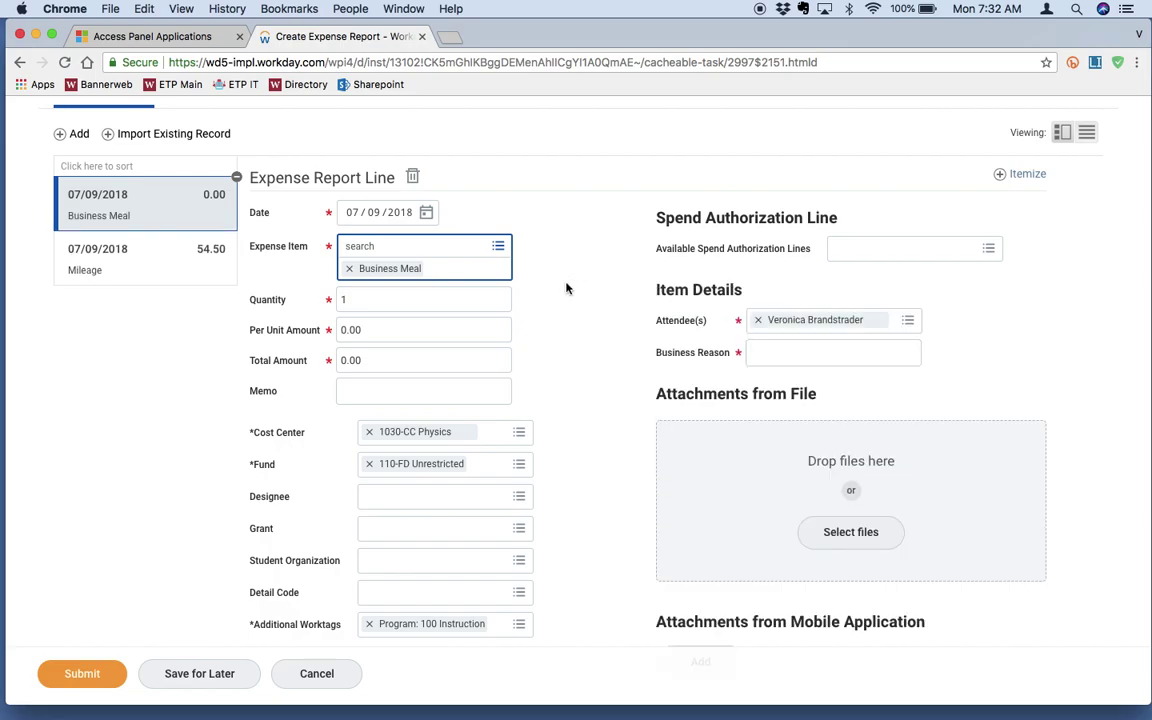
left_click(370, 359)
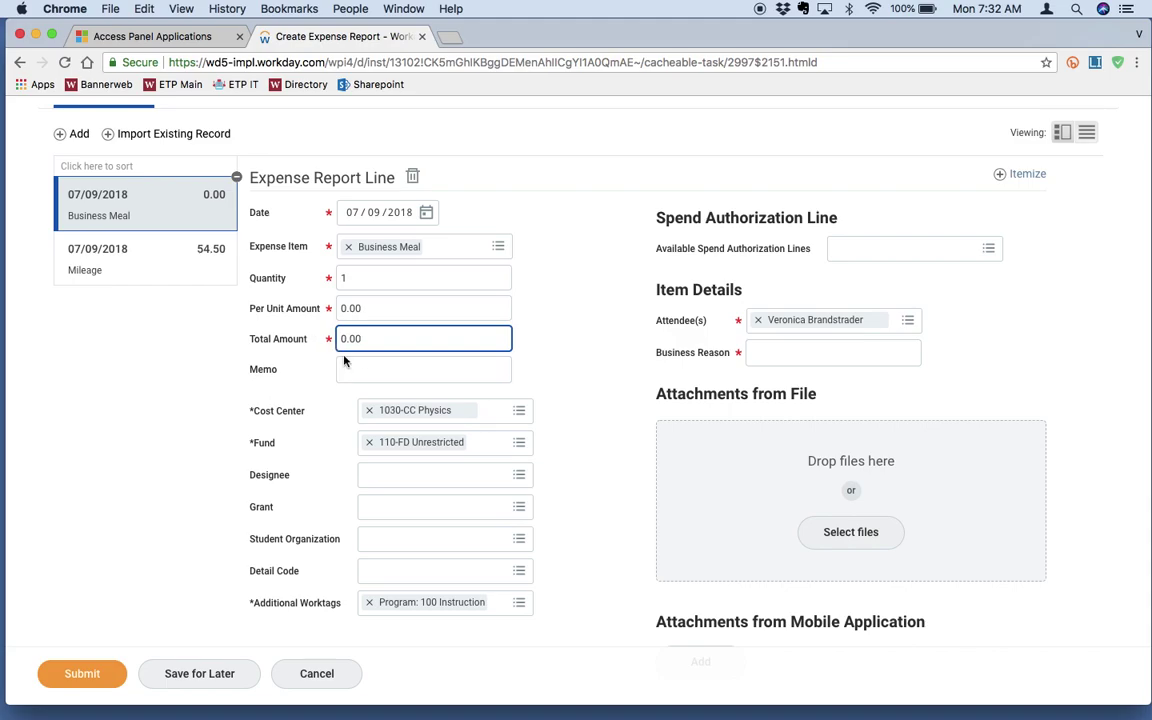
type("32.45")
left_click(590, 369)
Fill in the meal line's memo as "dinner at Judy's" and its business reason as "dinner at conference"
scroll(590, 369, "down", 2)
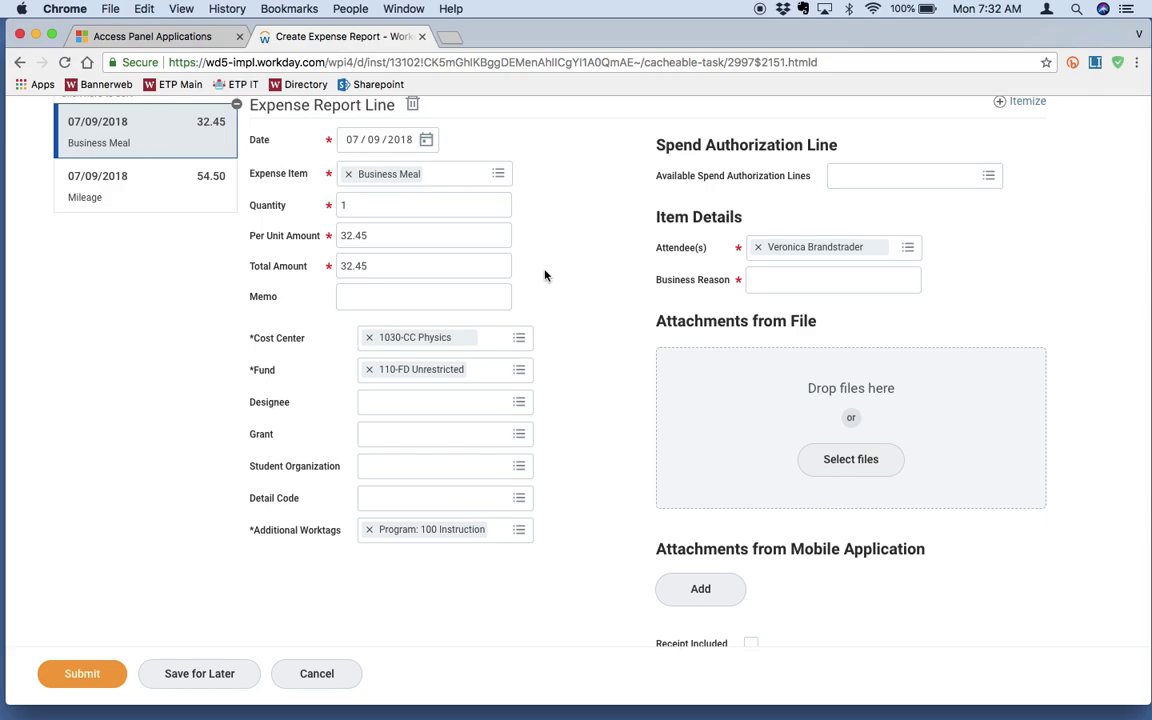
left_click(437, 296)
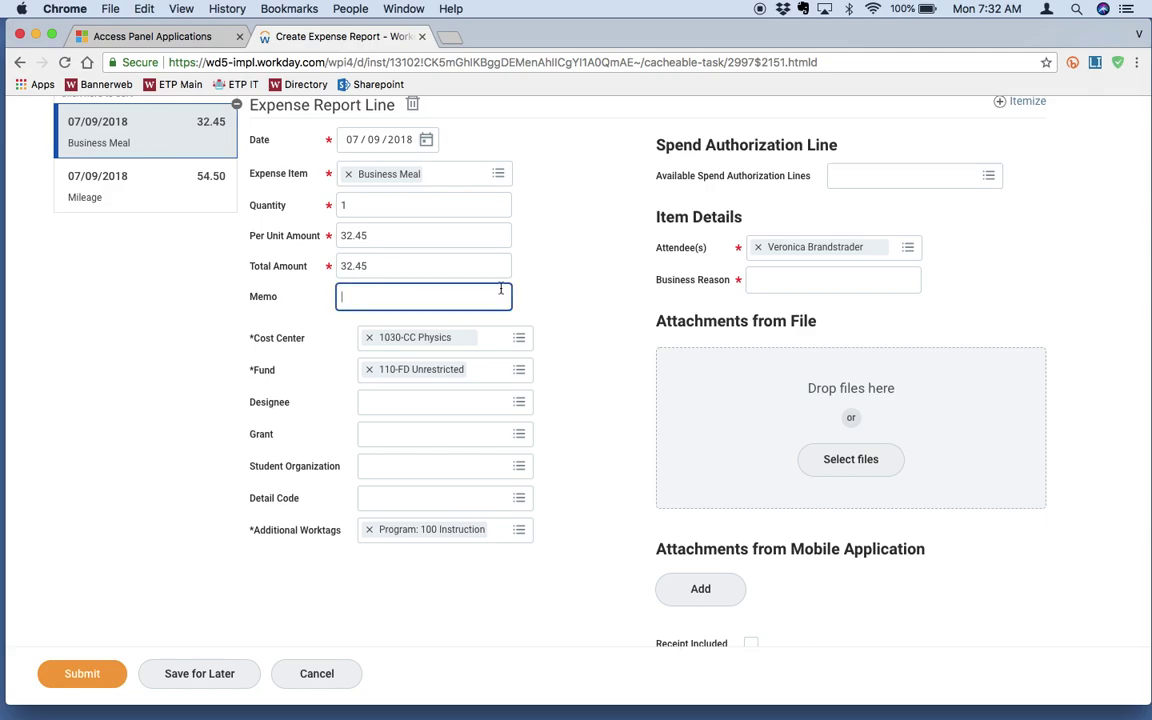
type("dinner at Judy's")
left_click(777, 282)
type("dinner at conference")
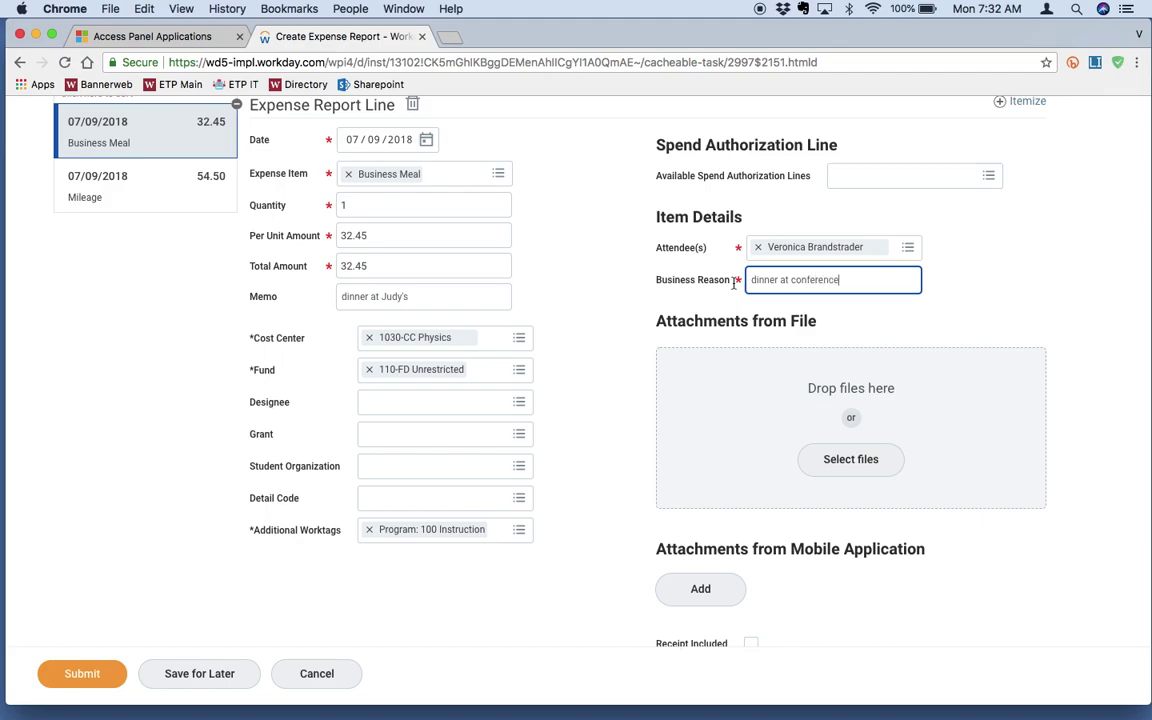
left_click(596, 323)
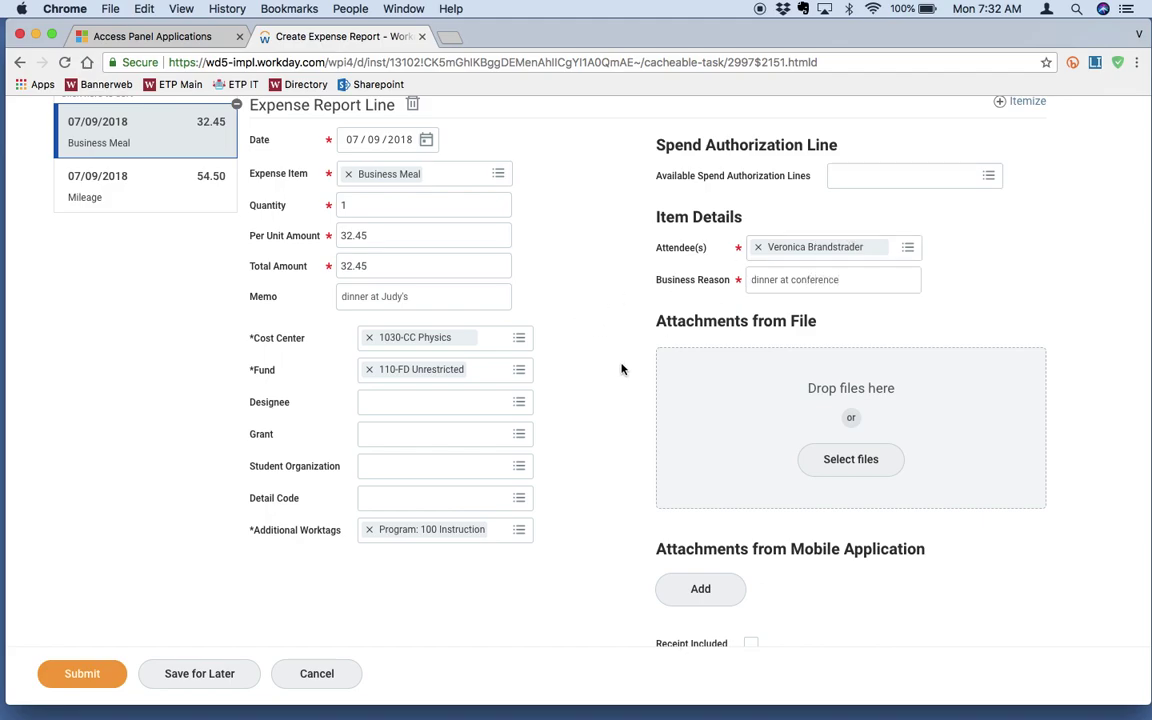
Attach the receipt image 20180716lunch.jpg from the Desktop to the business meal line
left_click(851, 462)
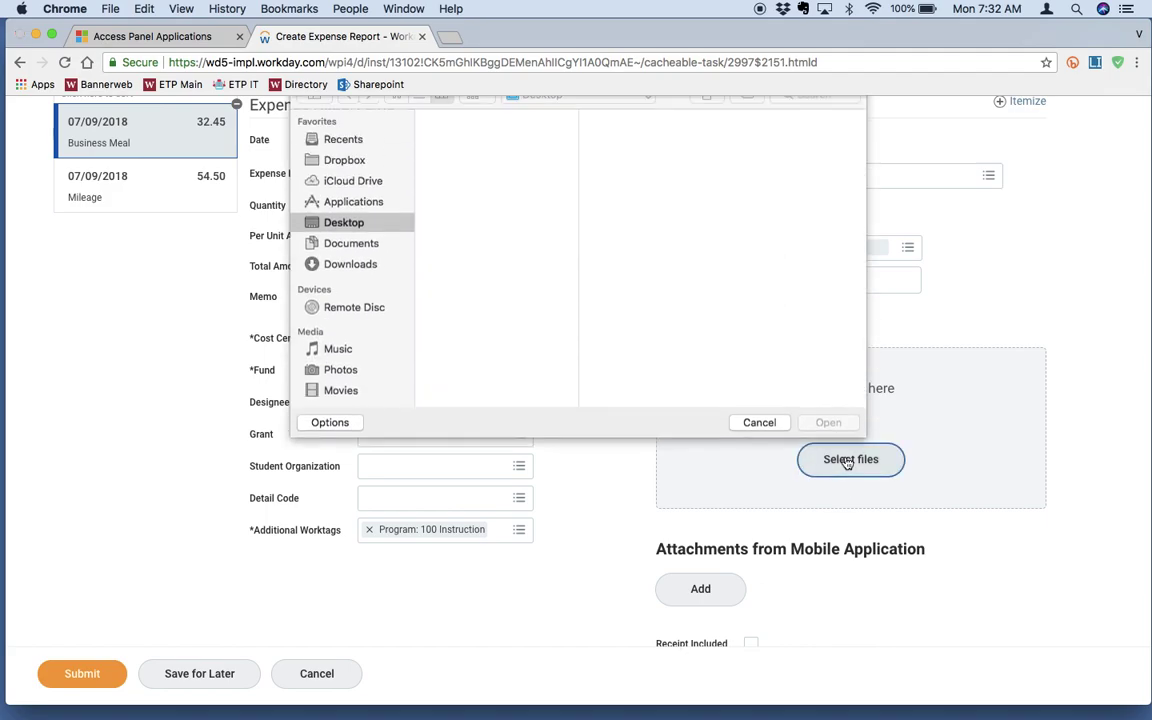
double_click(504, 134)
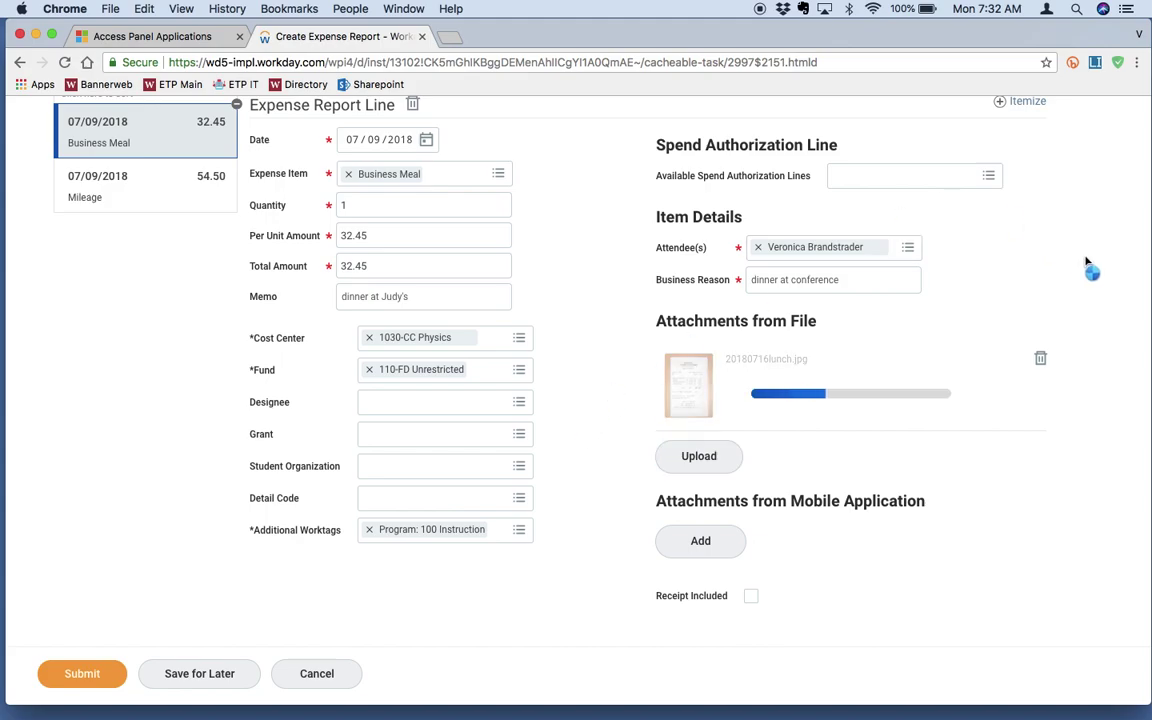
scroll(1087, 262, "up", 2)
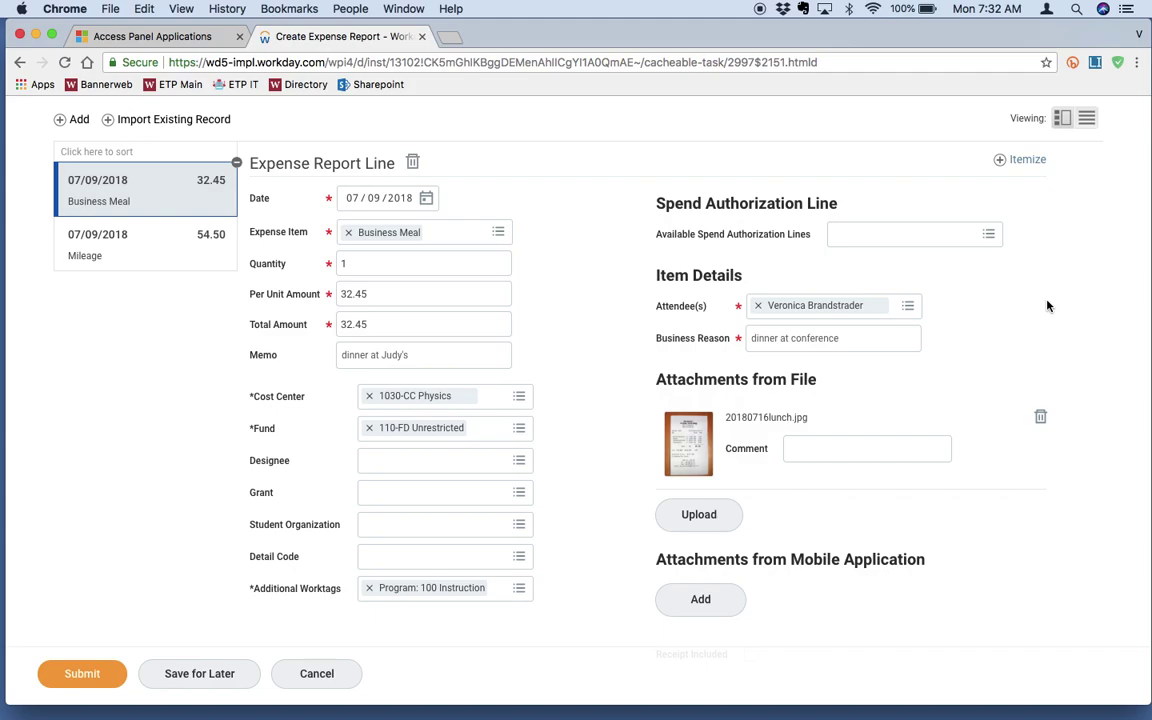
Itemize the business meal line, setting the second item to Alcohol with a total amount of 9.86
left_click(1030, 164)
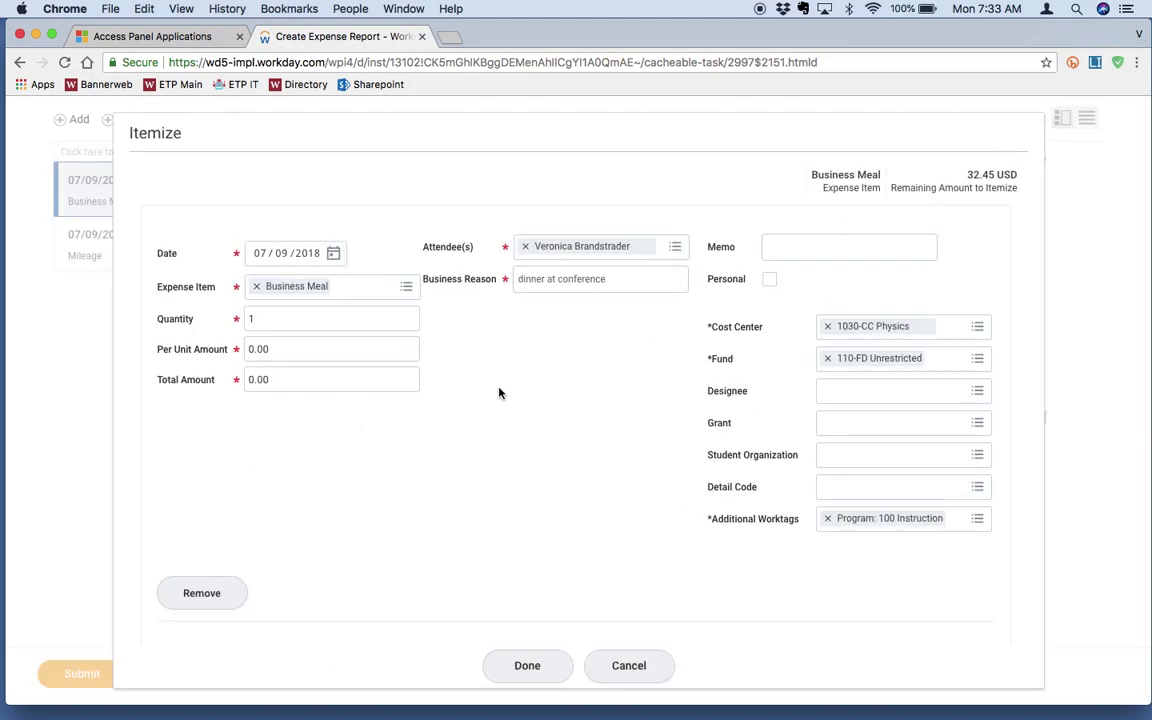
scroll(499, 393, "down", 1)
scroll(499, 393, "down", 5)
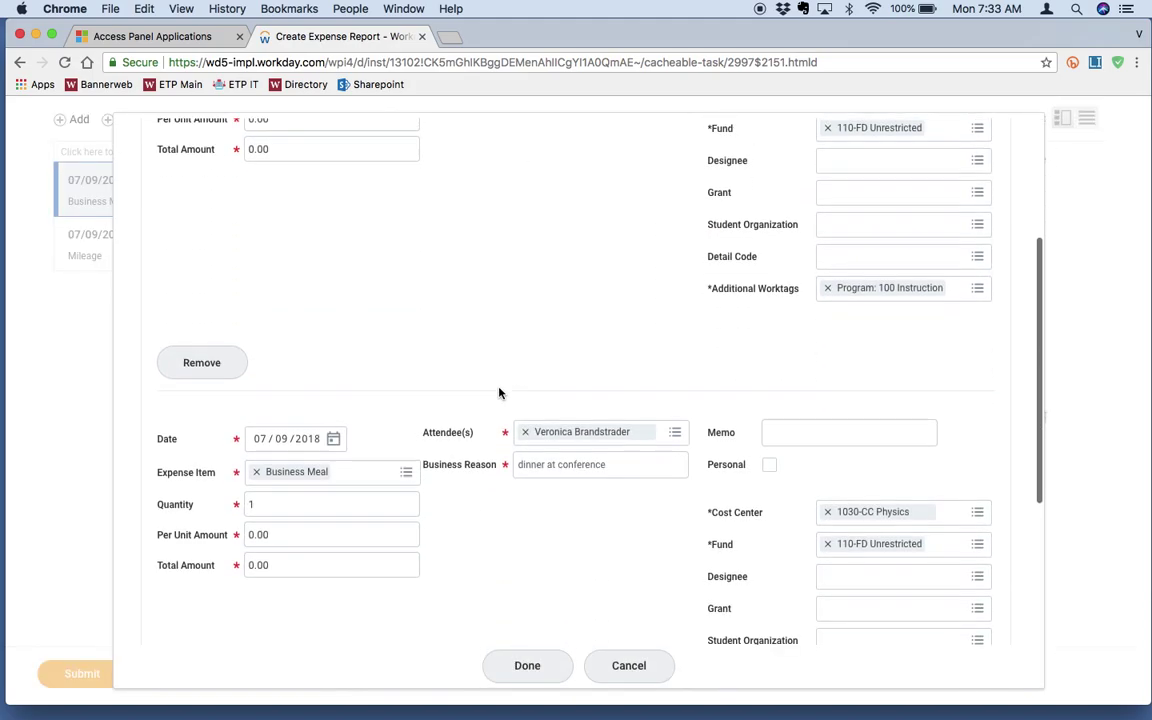
scroll(499, 393, "down", 2)
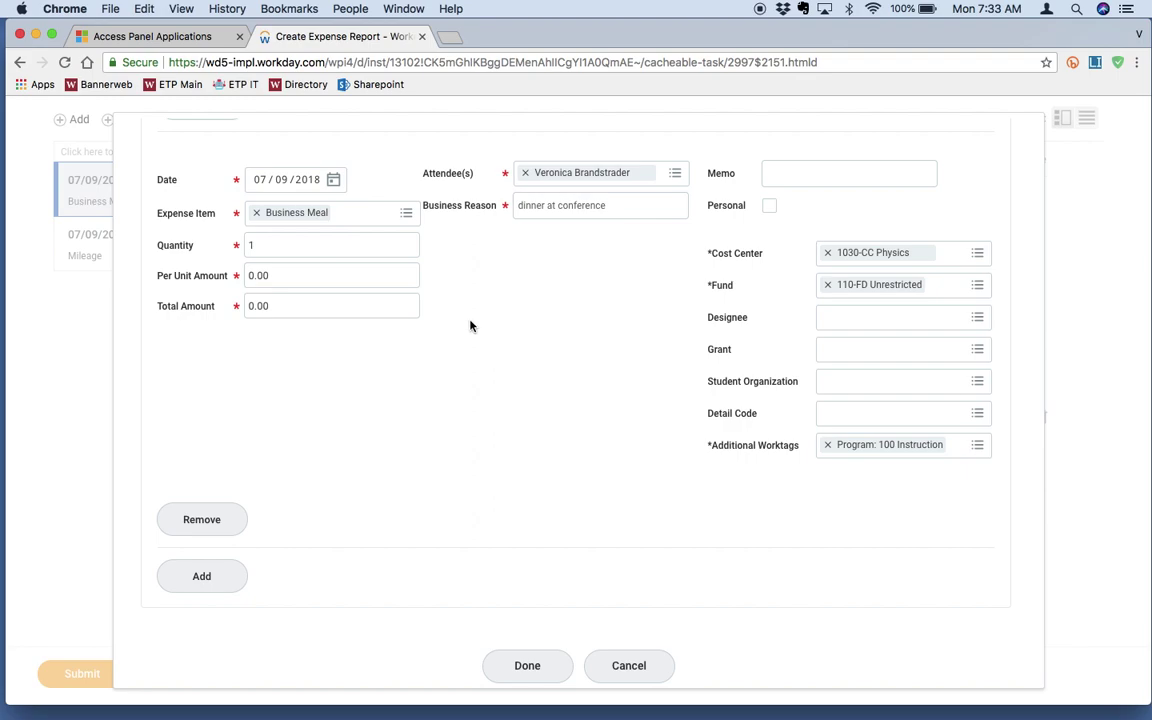
left_click(256, 212)
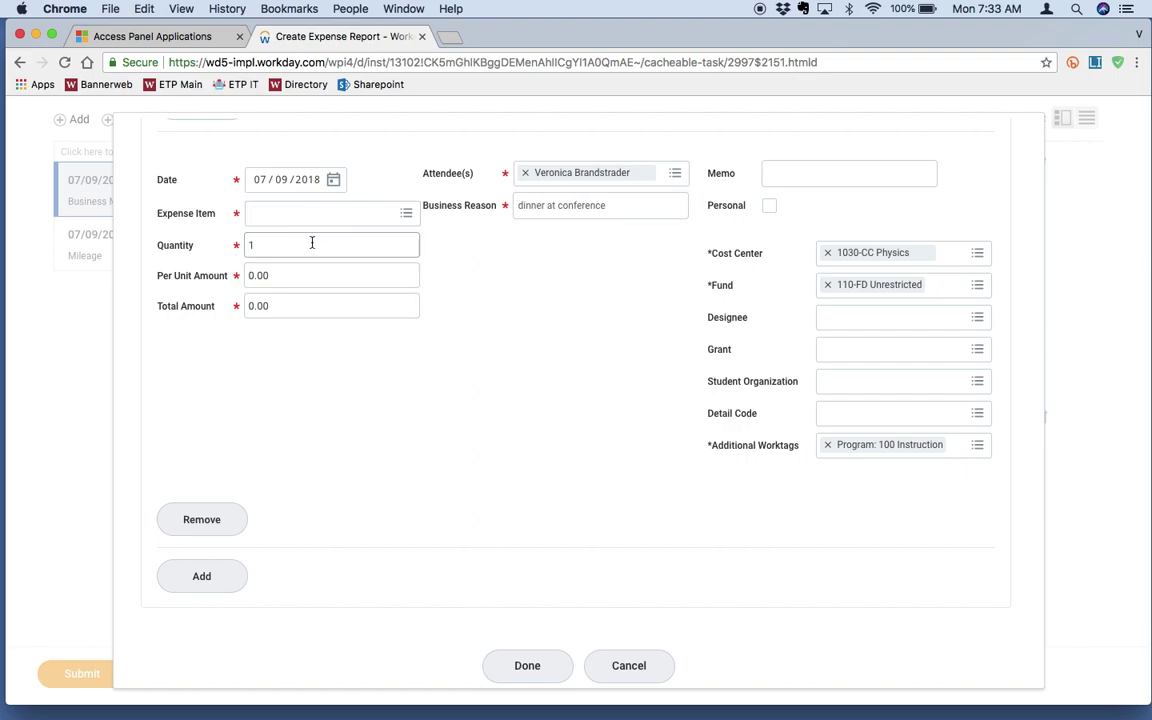
left_click(268, 213)
type("alcohol")
key("Return")
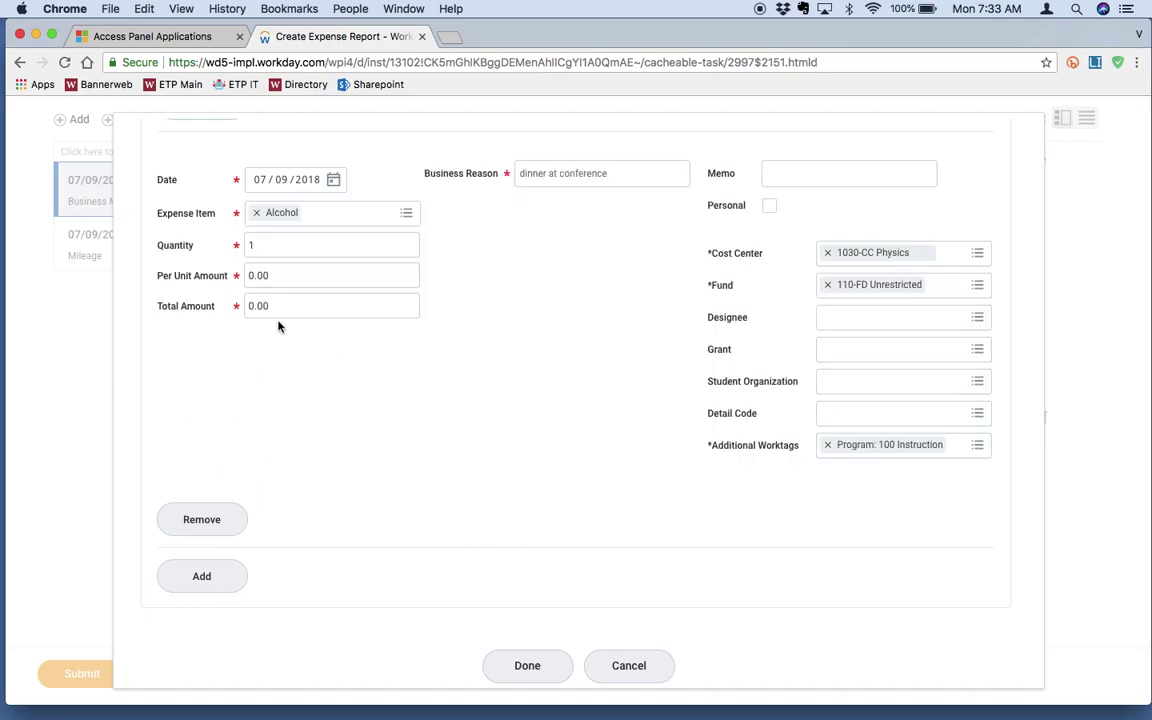
left_click(248, 306)
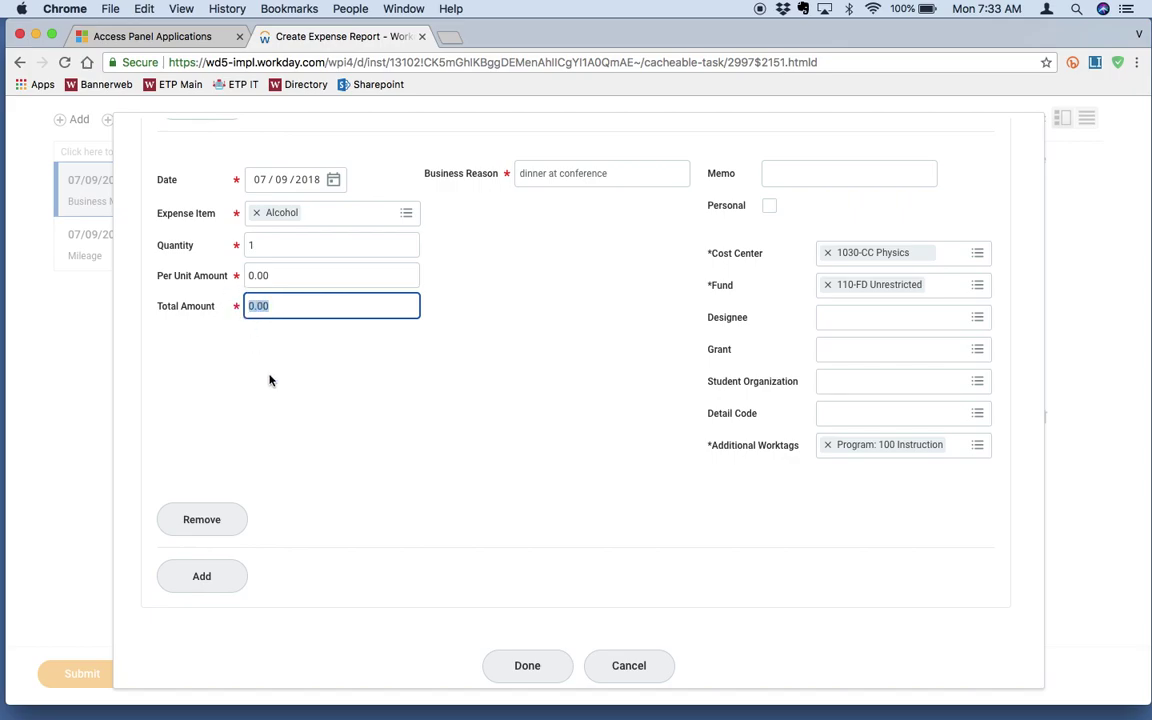
type("9.86")
left_click(434, 364)
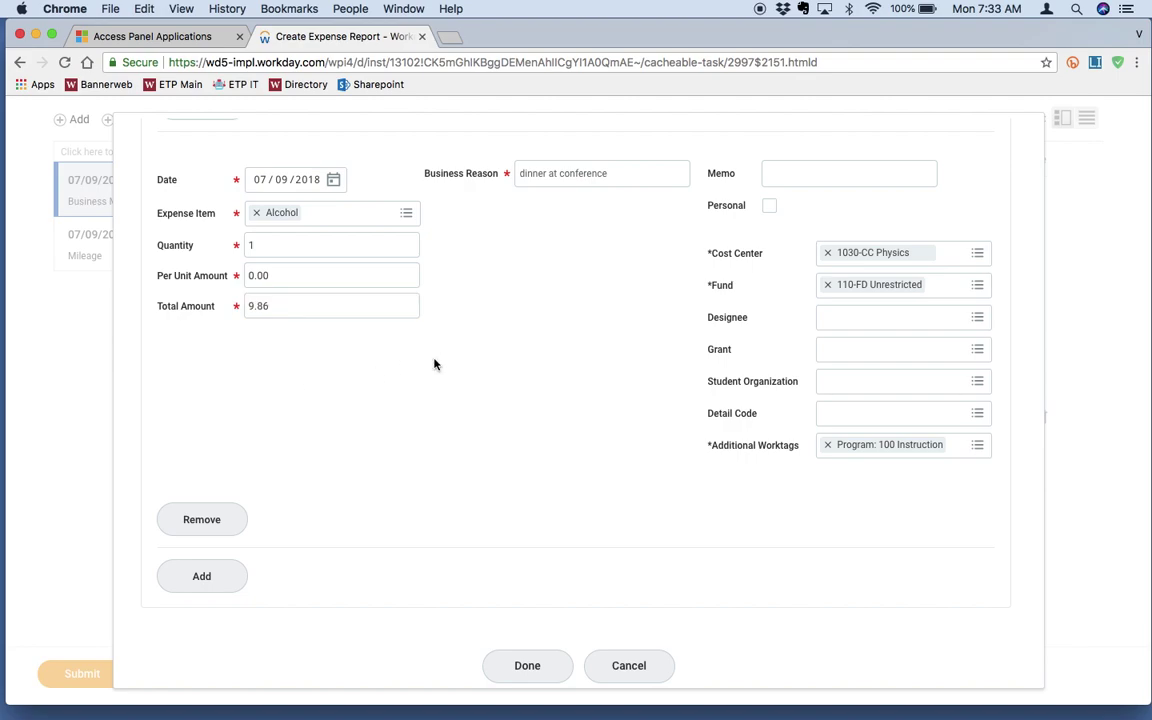
Set the total amount of the first itemized entry, Business Meal, to 22.59
scroll(570, 336, "up", 6)
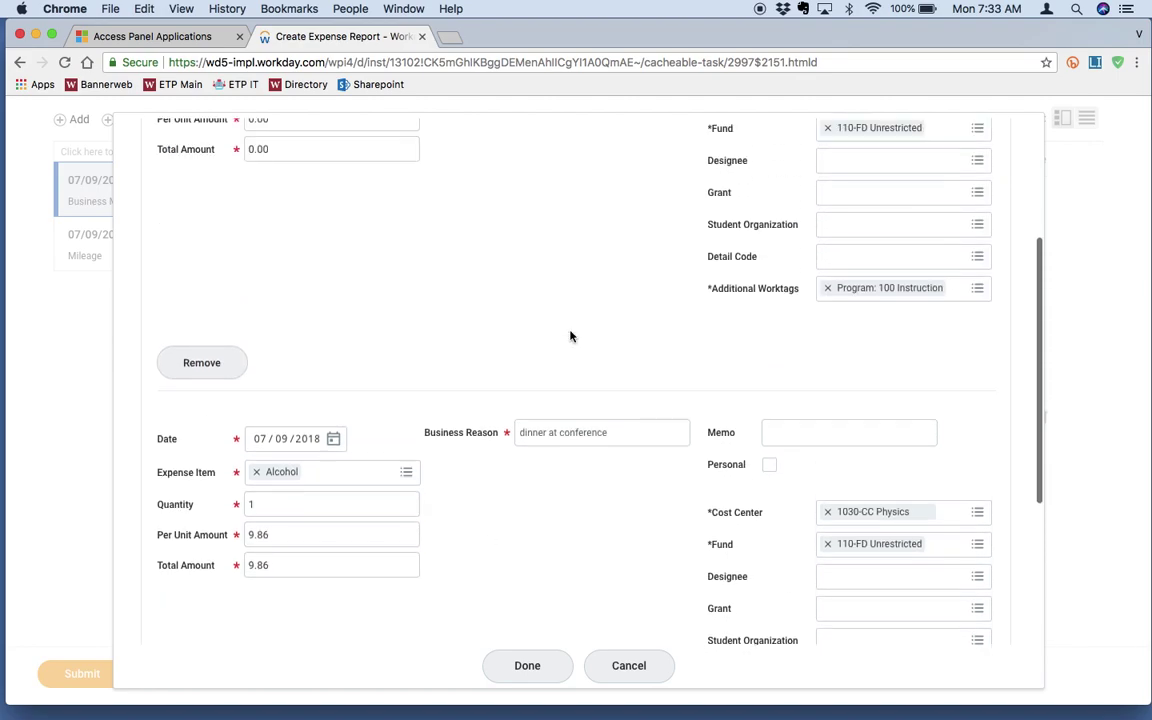
scroll(570, 336, "up", 3)
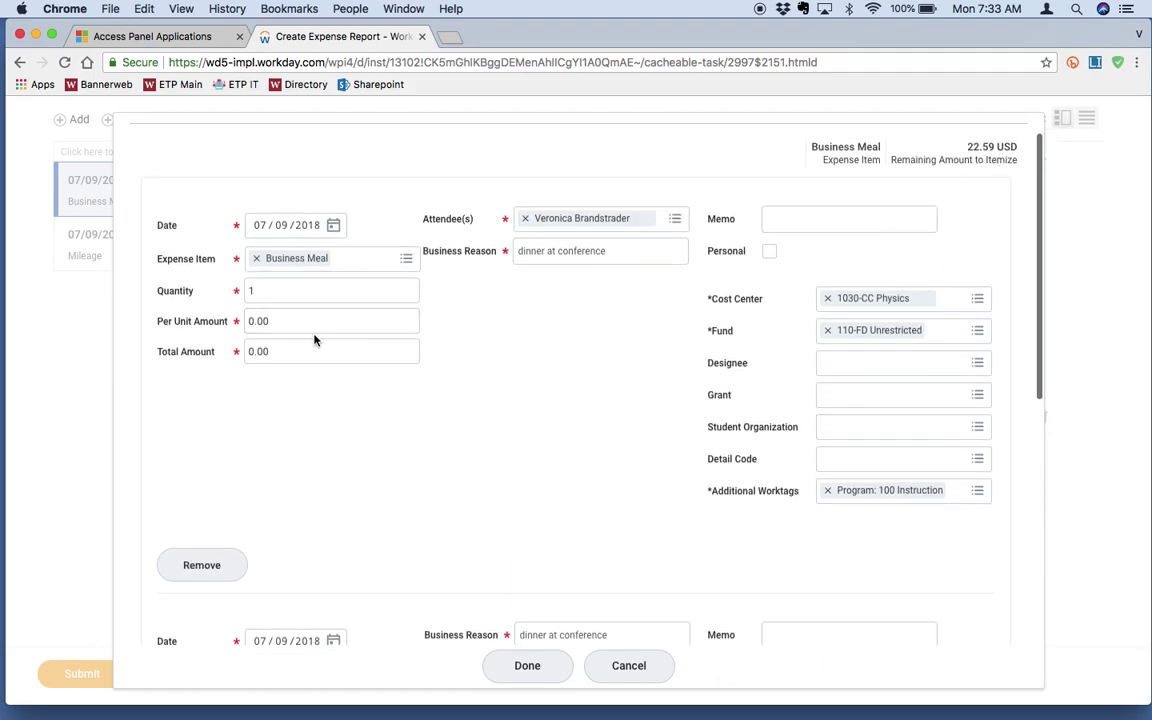
left_click(293, 351)
type("22")
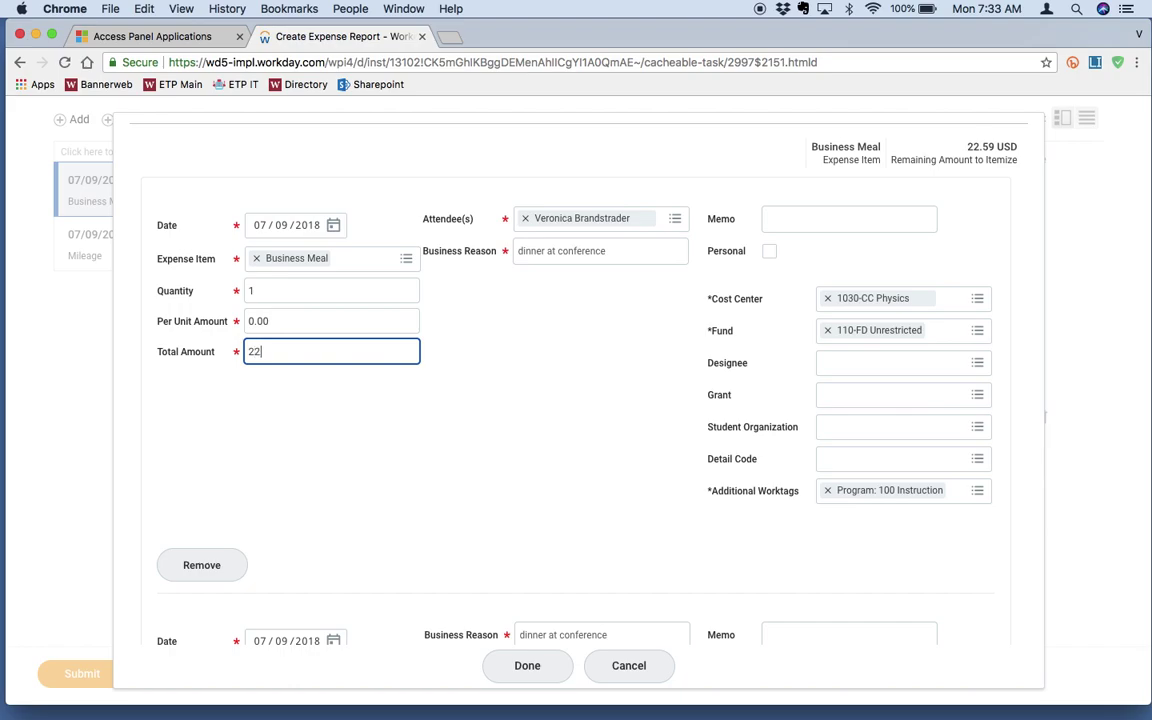
type(".59")
left_click(556, 451)
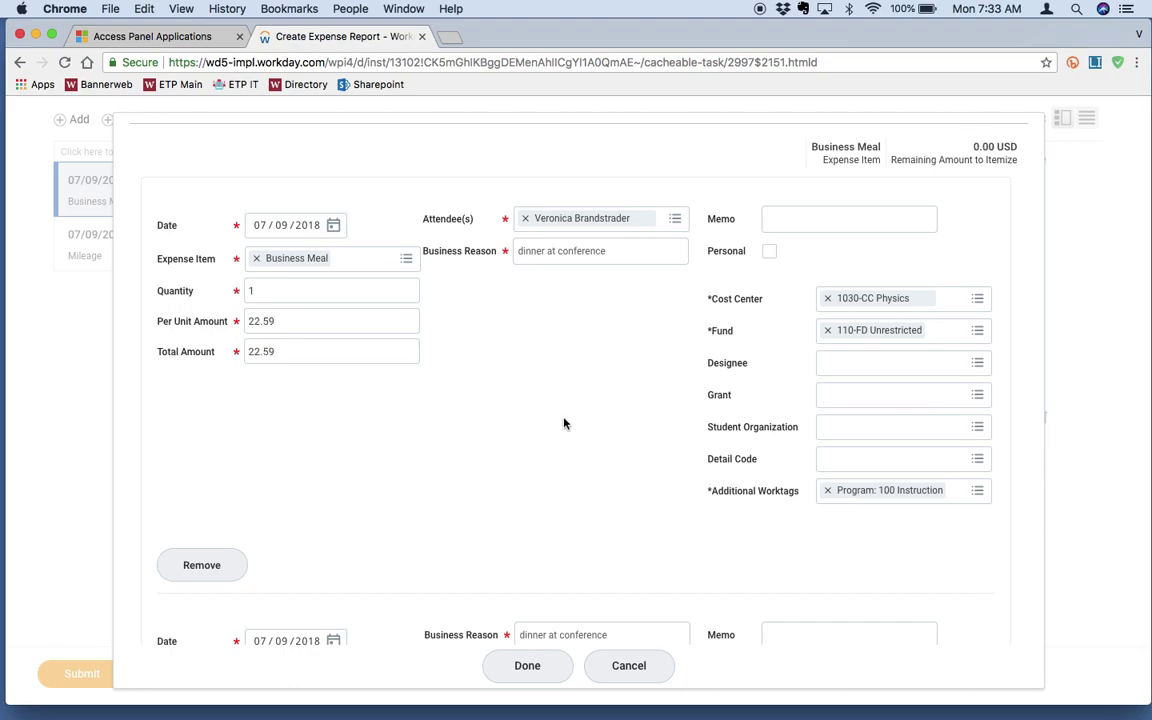
Enter the memo "food portion" for the Business Meal item and "alcohol portion" for the Alcohol item
scroll(638, 363, "down", 1)
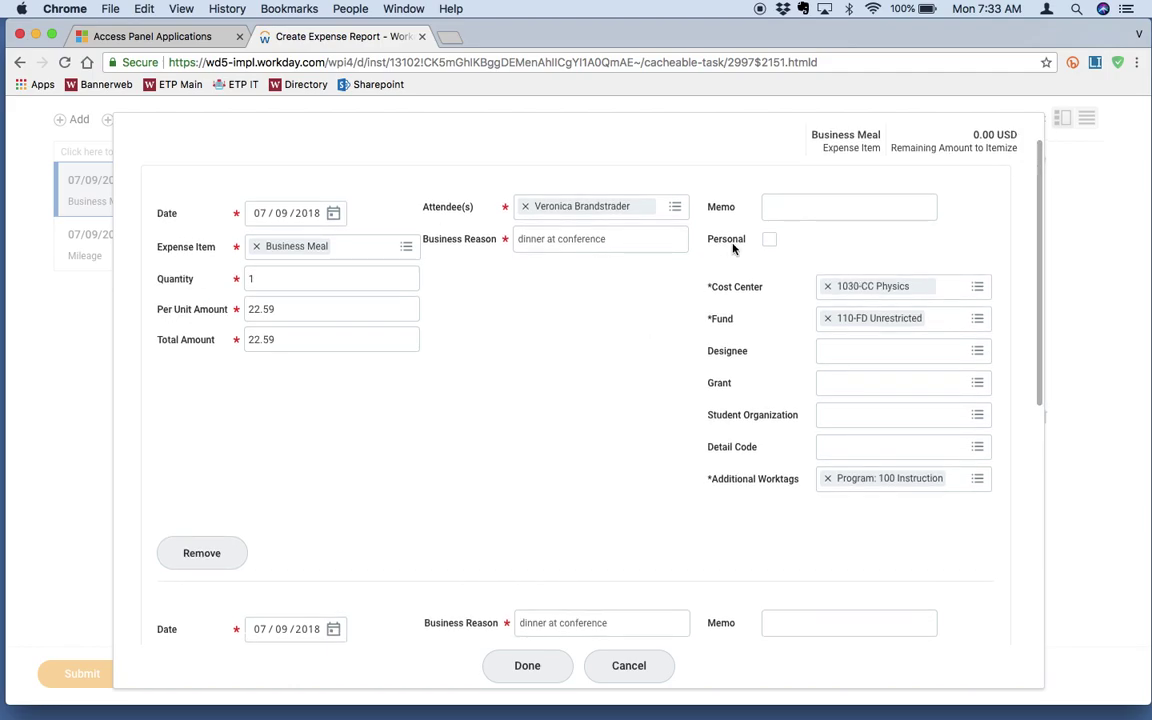
left_click(781, 207)
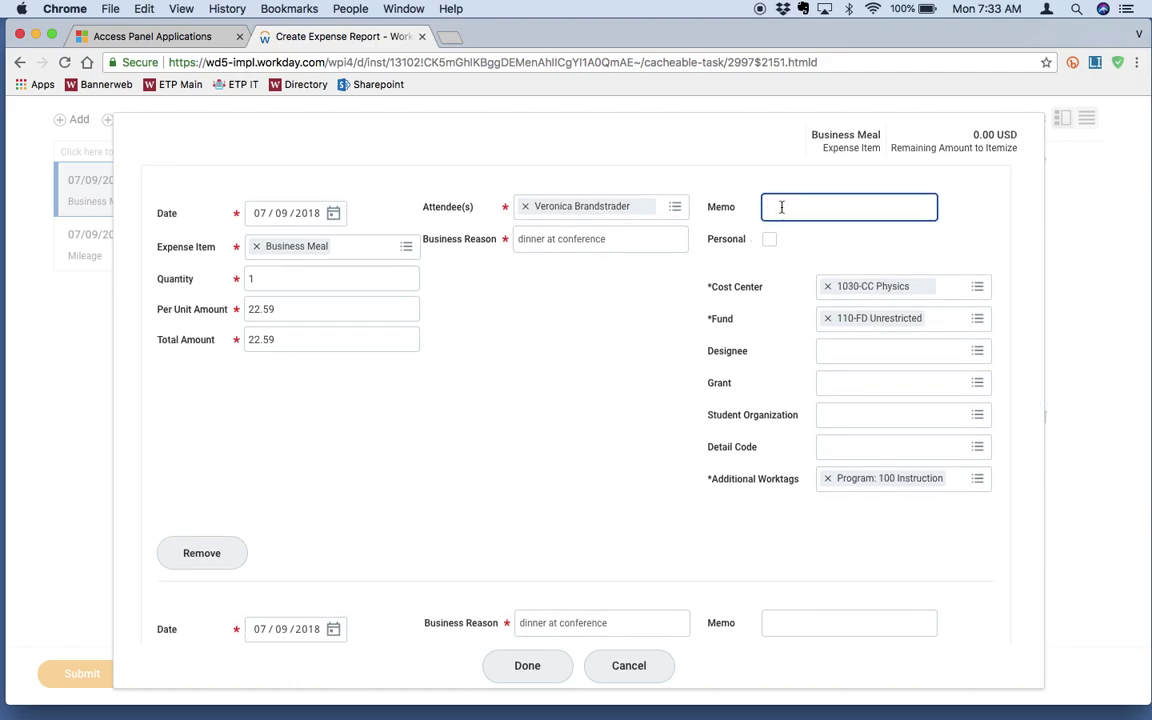
type("food portion")
scroll(582, 301, "down", 3)
left_click(790, 511)
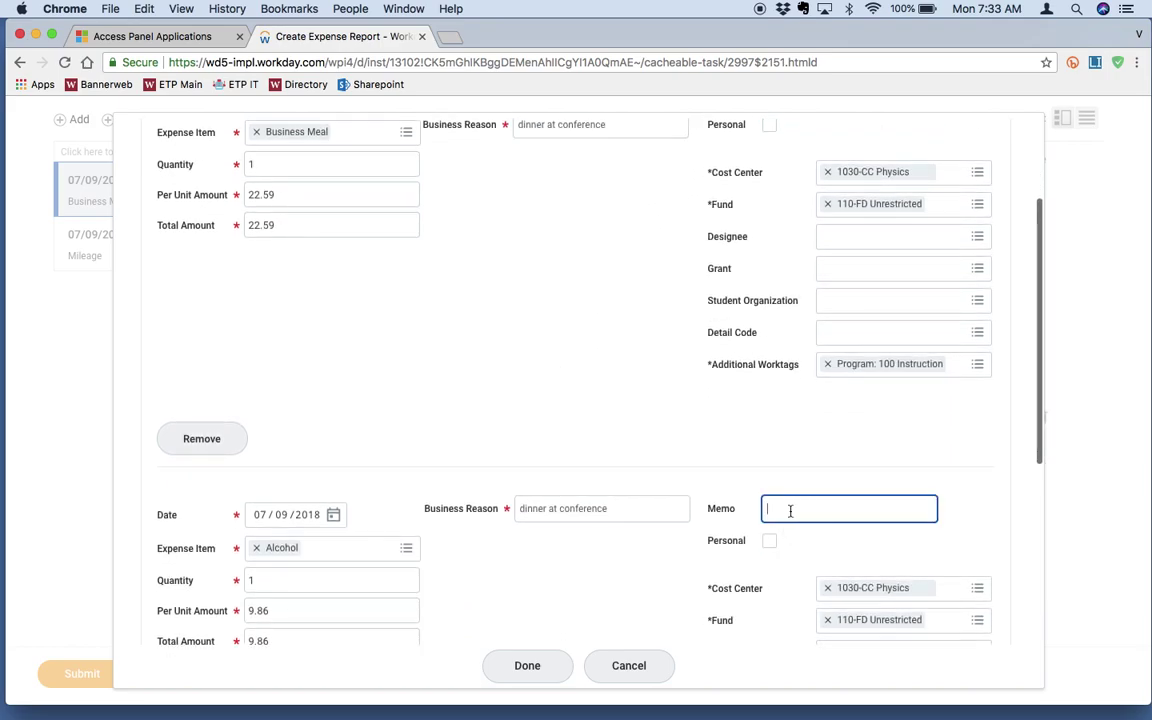
type("alco")
type("ho")
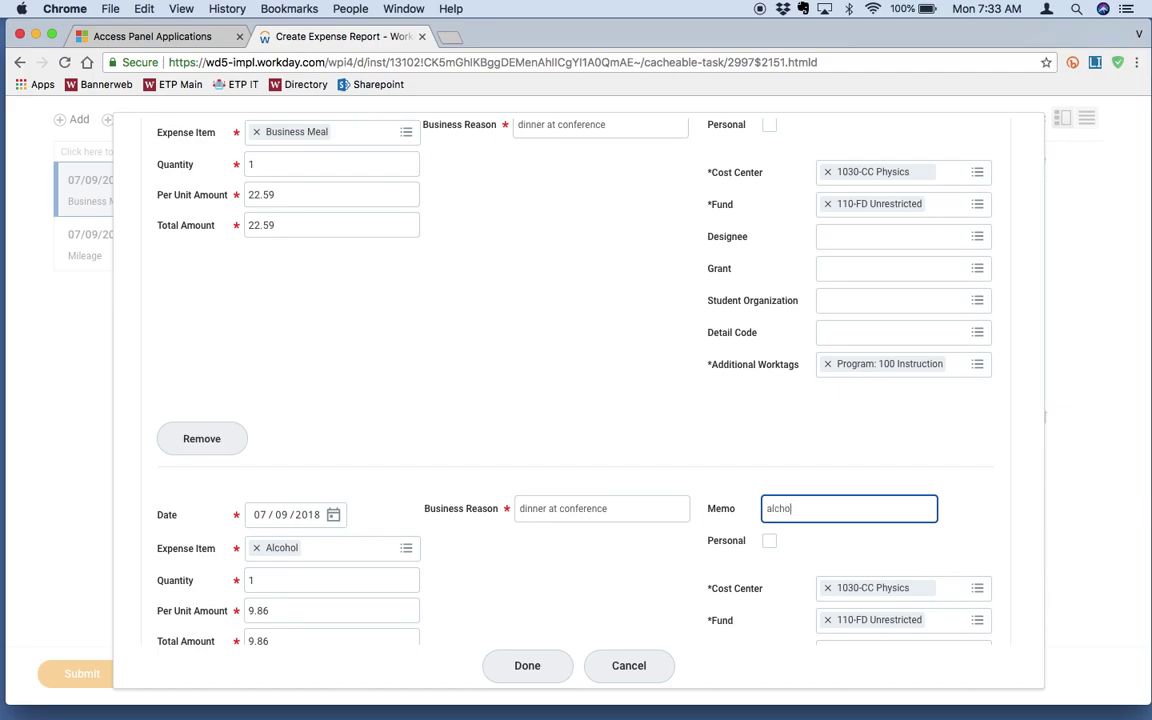
key("BackSpace")
key("BackSpace")
type("ohol portion")
left_click(630, 310)
Clear the cost center, fund and additional worktags of the Alcohol item
scroll(704, 321, "down", 5)
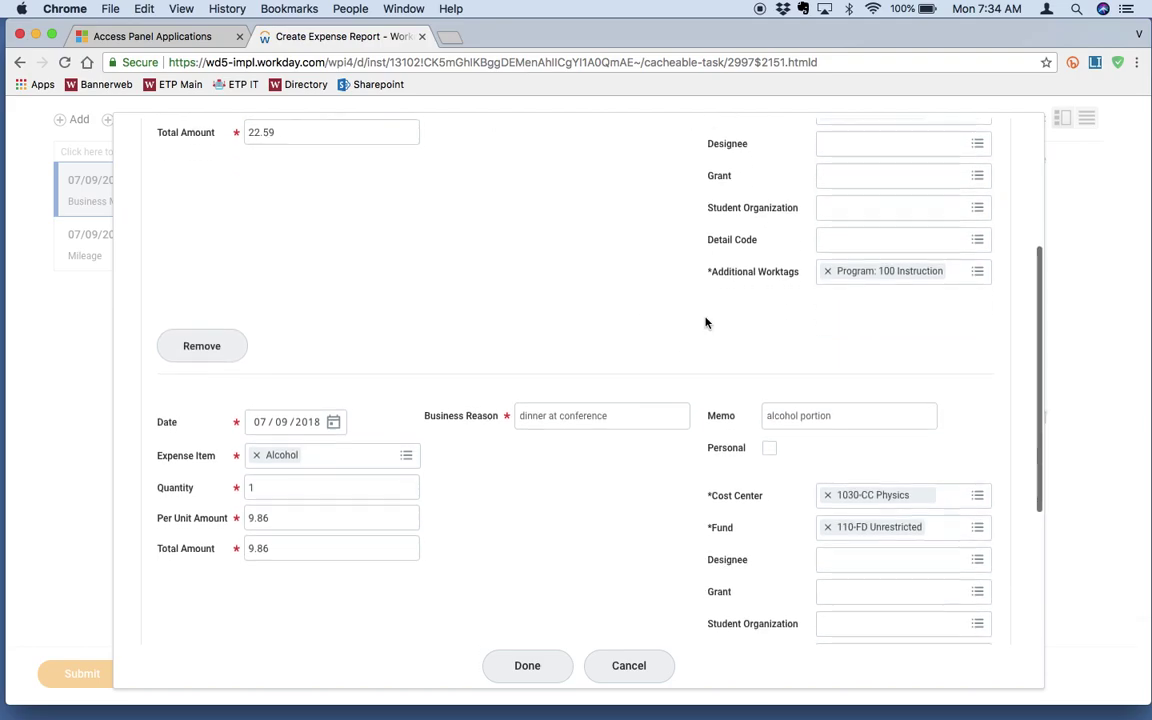
scroll(876, 432, "down", 2)
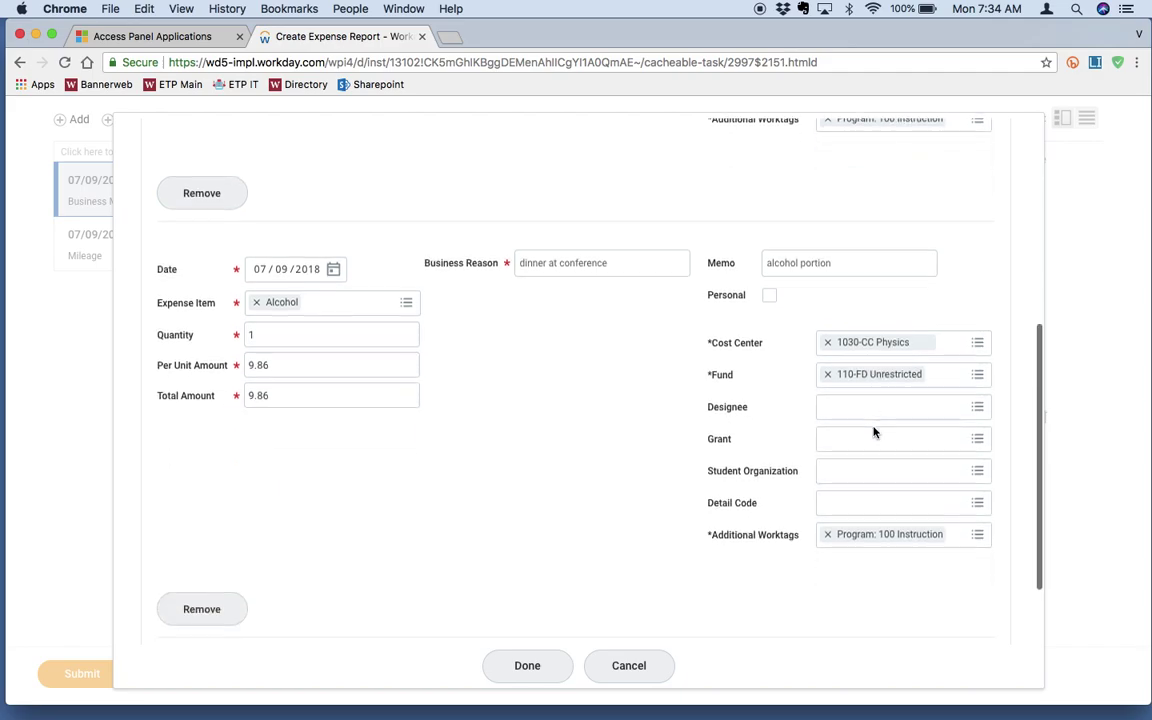
left_click(829, 341)
left_click(827, 372)
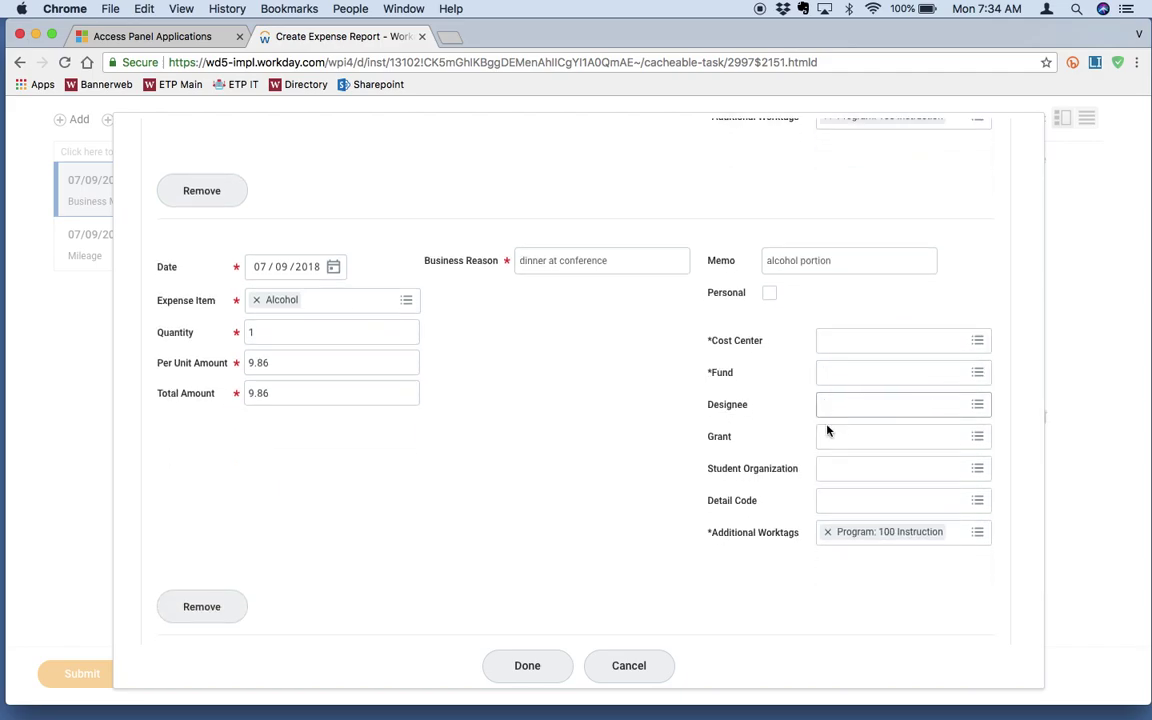
left_click(828, 534)
Search the cost centers for "info tech", assign 1043-CC Information Technology to the Alcohol item, and finish the itemization
left_click(843, 339)
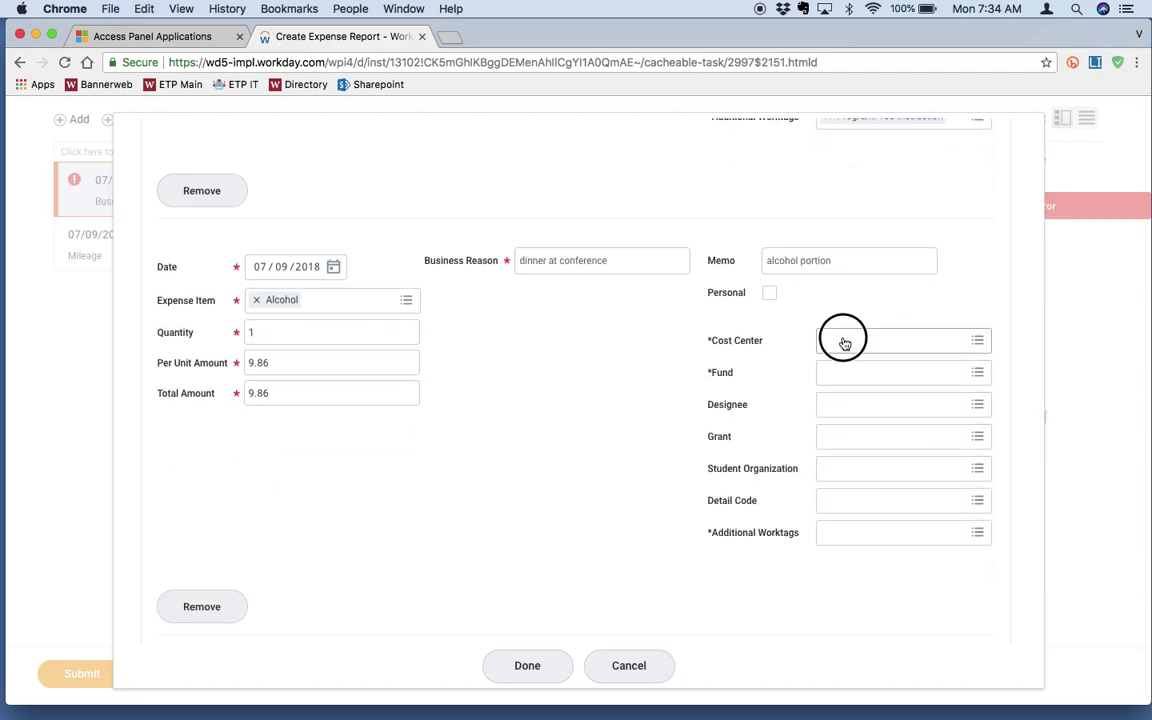
type("info tech")
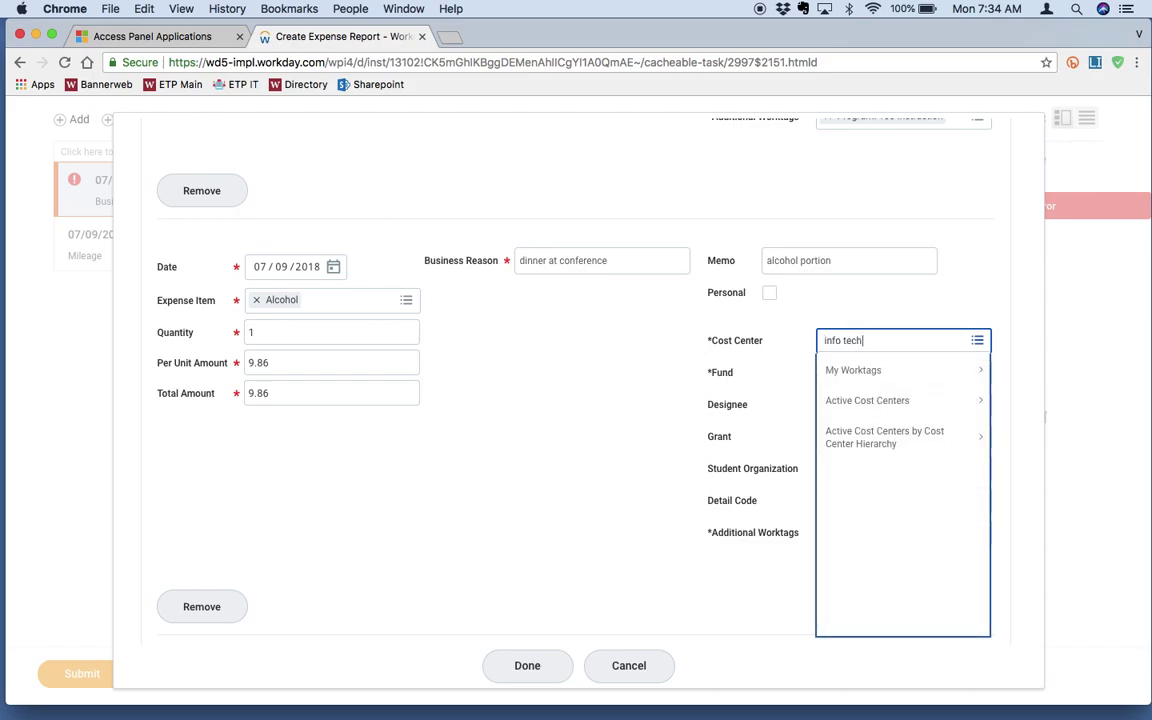
key("Return")
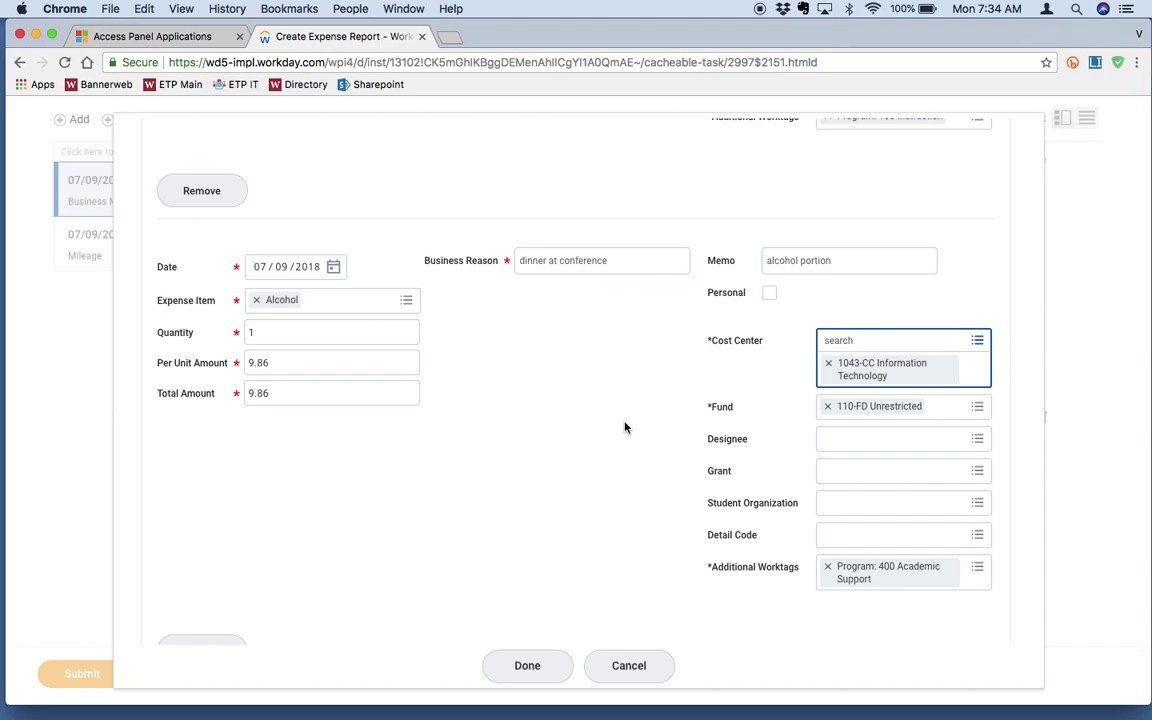
left_click(548, 664)
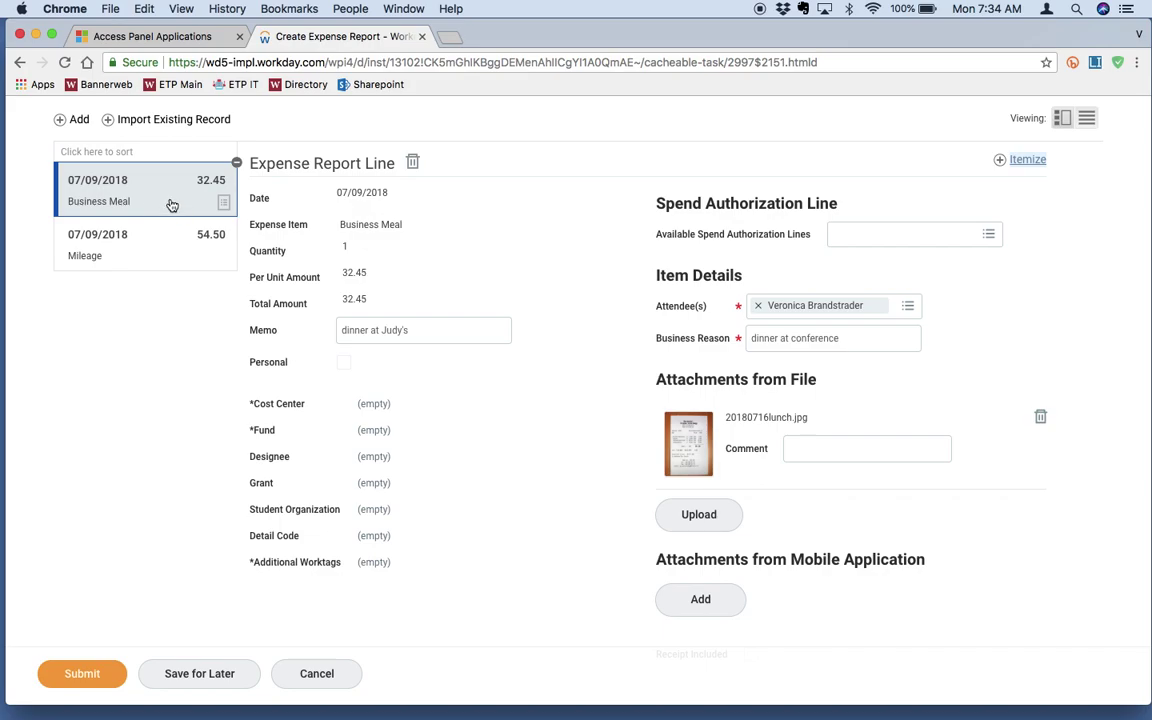
Review the mileage line, submit the expense report, and close the submission page
left_click(146, 240)
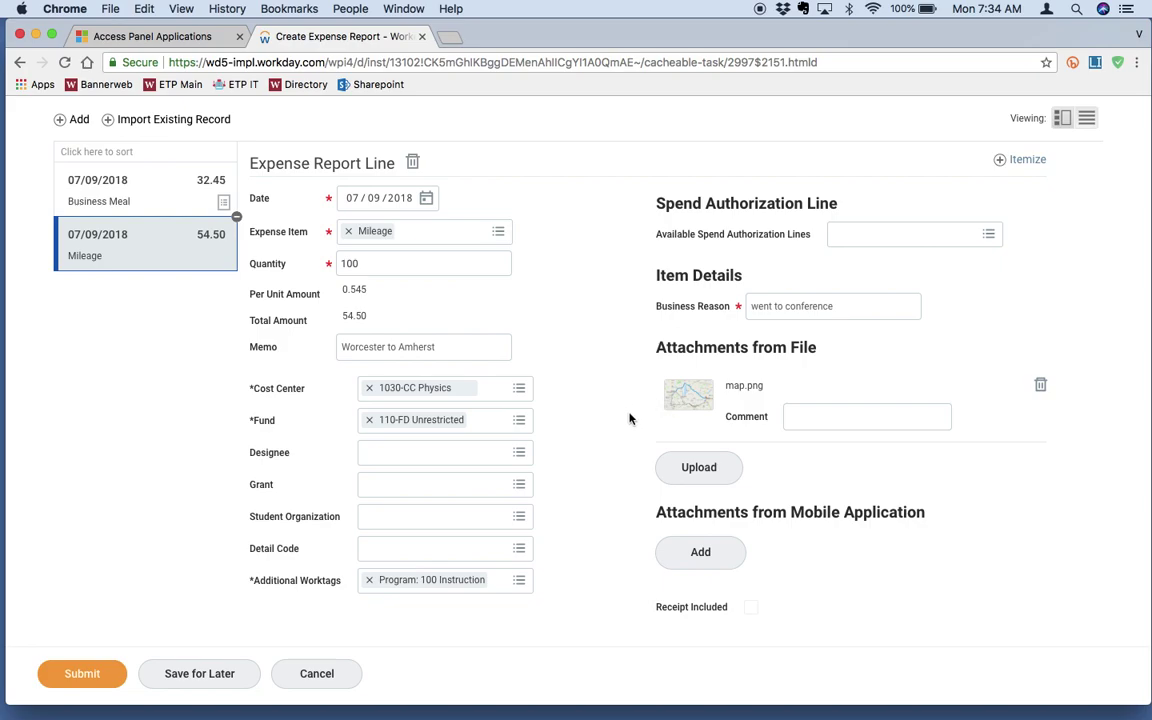
scroll(629, 418, "down", 2)
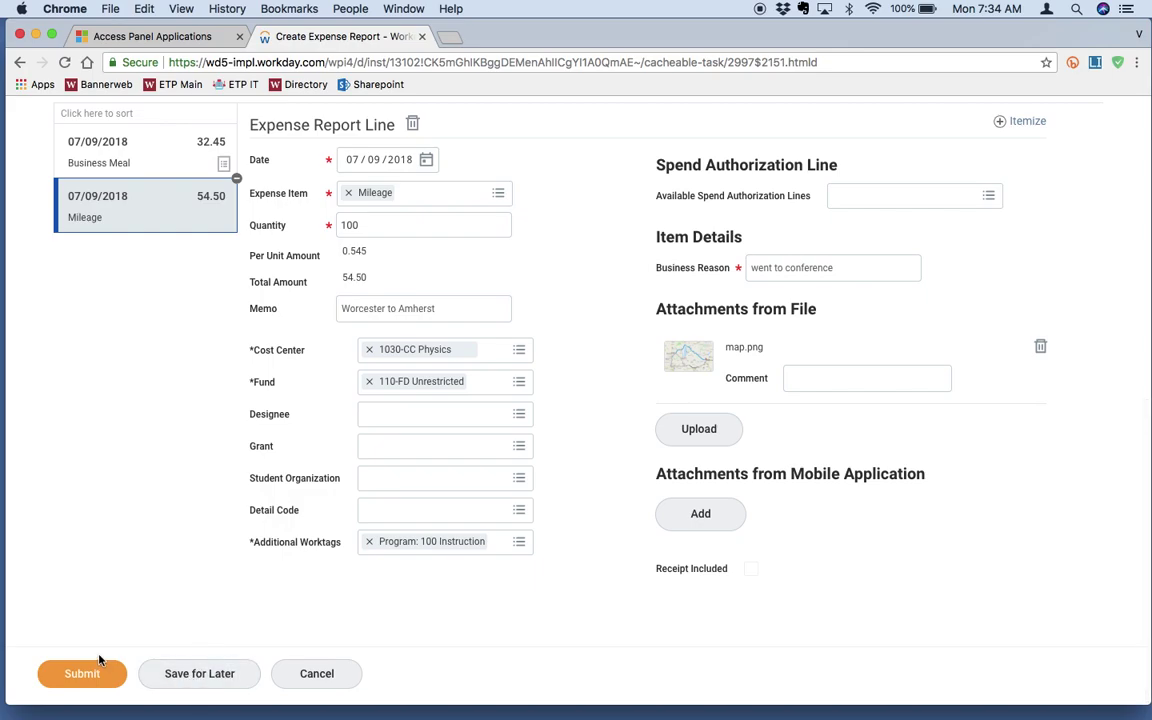
left_click(81, 674)
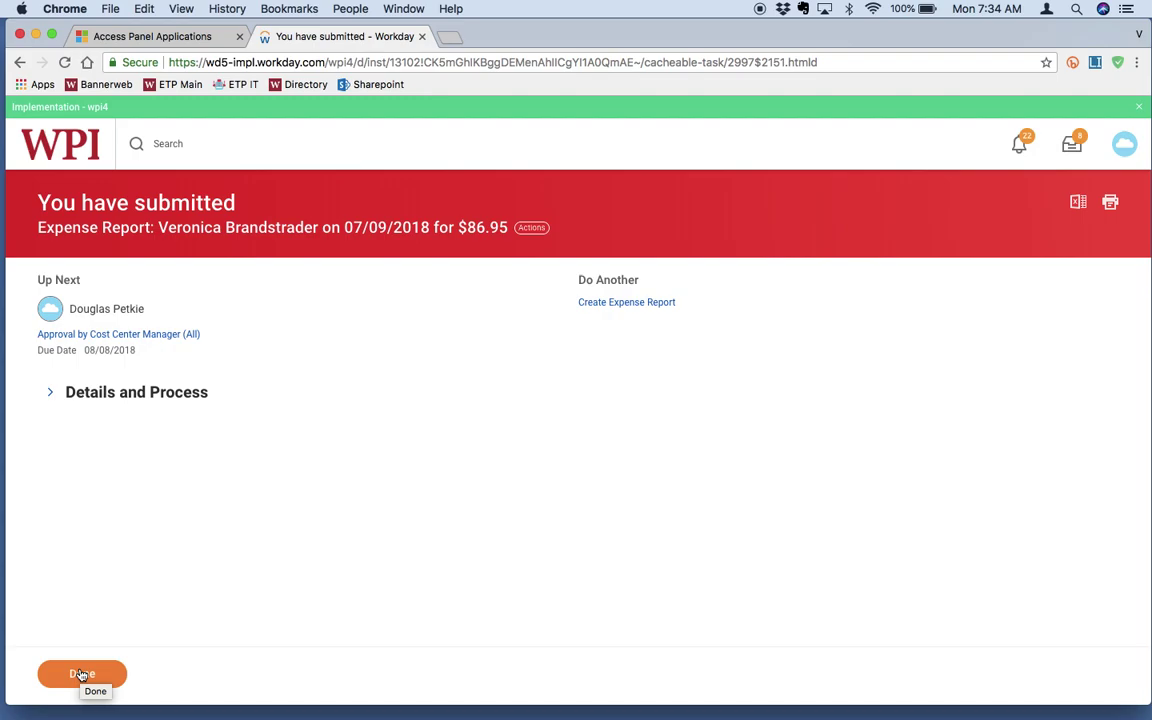
left_click(82, 675)
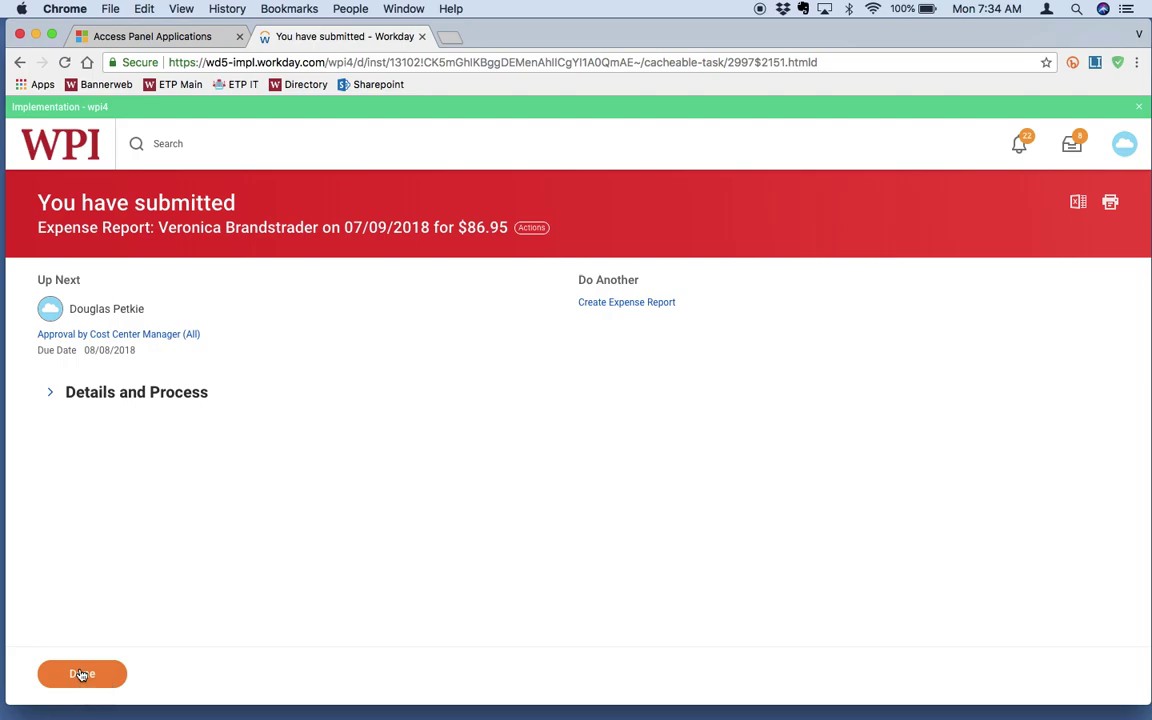